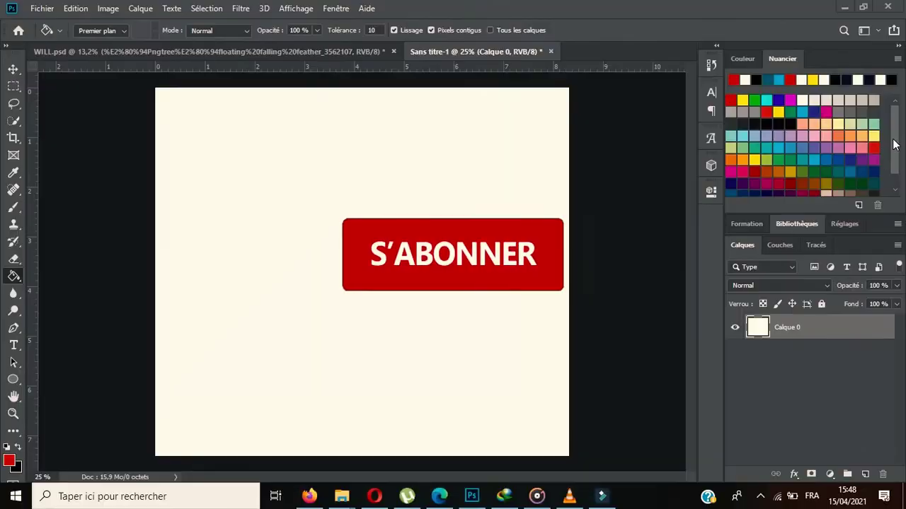
# - Fill the canvas with red and pick a deeper red foreground colour
pyautogui.click(299, 279)
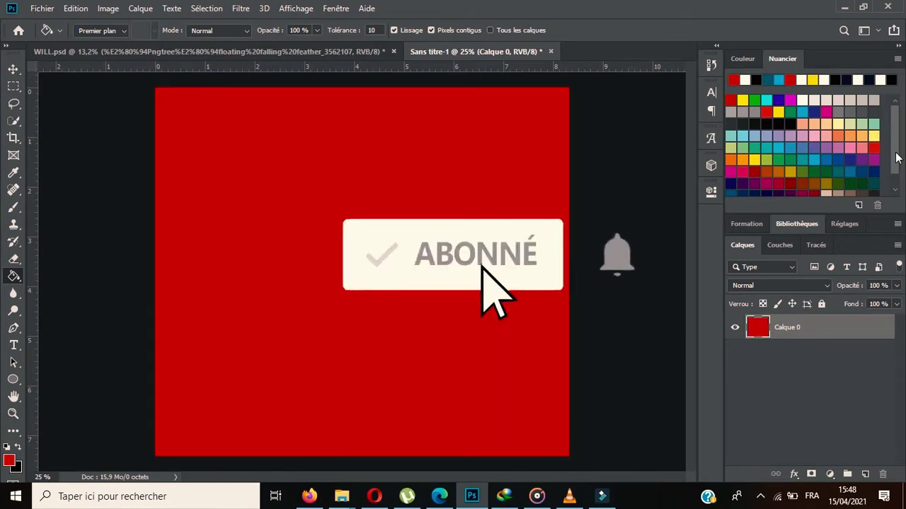
pyautogui.click(9, 460)
pyautogui.click(680, 291)
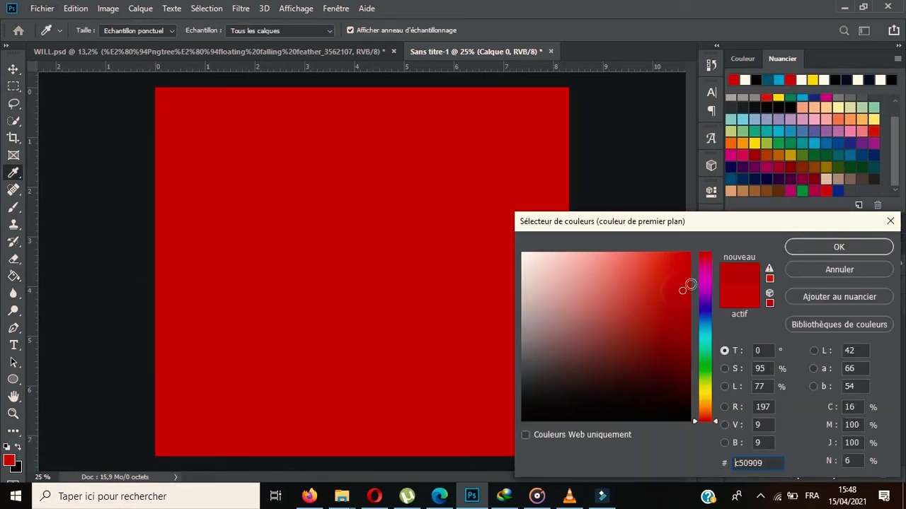
pyautogui.click(817, 245)
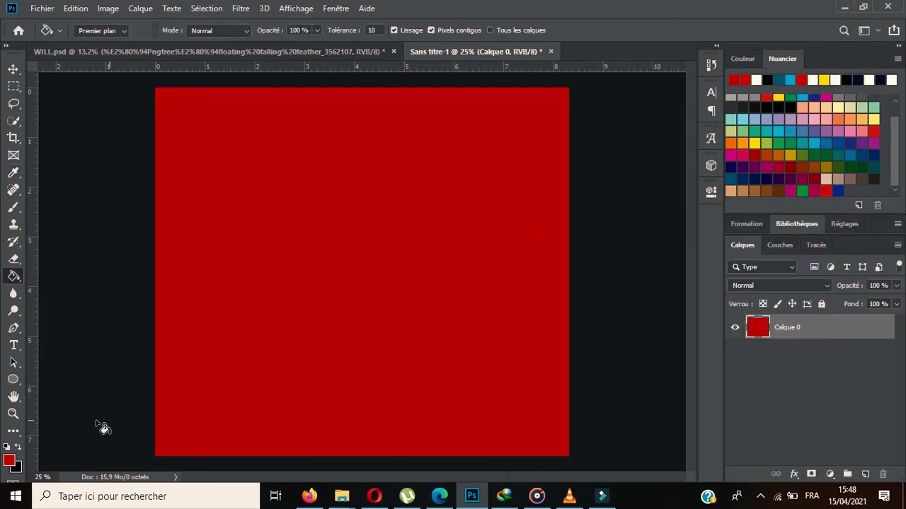
# - Change the foreground to the brighter red #df0a0a and refill the whole canvas
pyautogui.click(8, 460)
pyautogui.moveTo(667, 311); pyautogui.dragTo(687, 269)
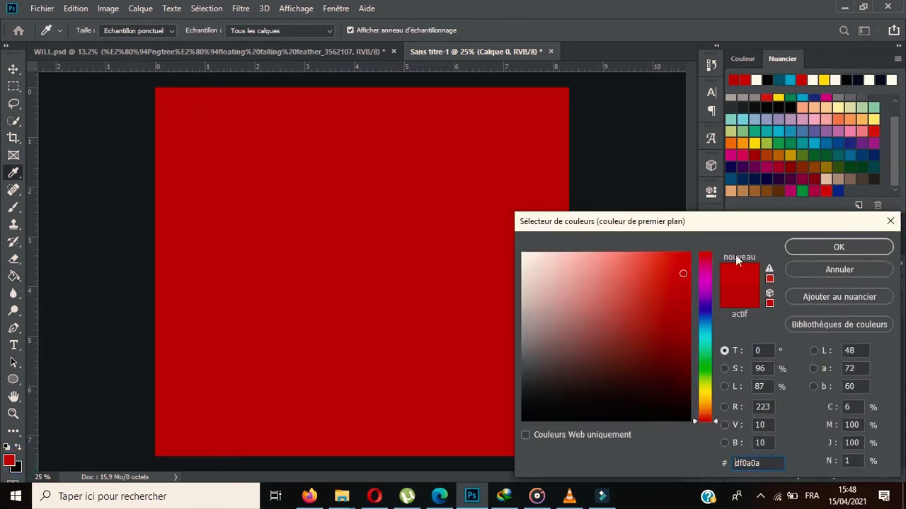
pyautogui.click(865, 247)
pyautogui.click(458, 237)
pyautogui.click(42, 7)
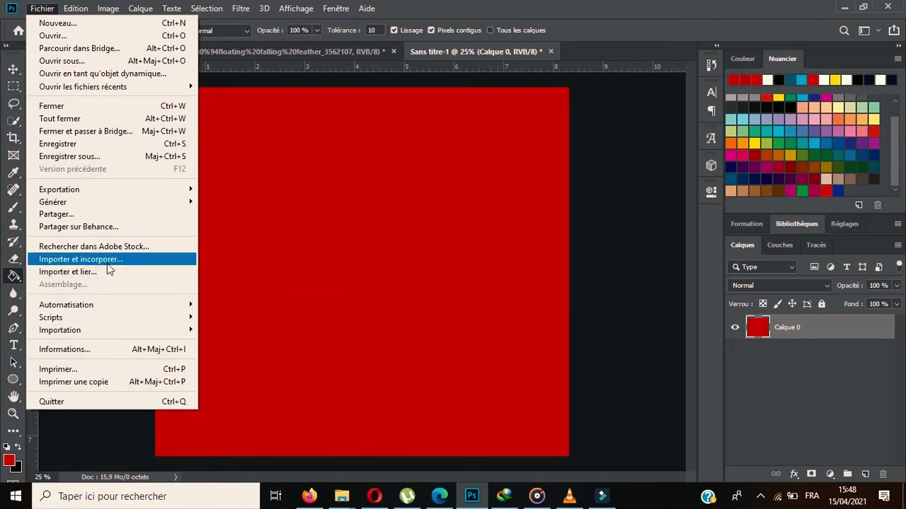
# - Place the BURGER image from D: > Will Angels > Affiche > TUTO > BURGER into the poster
pyautogui.click(134, 258)
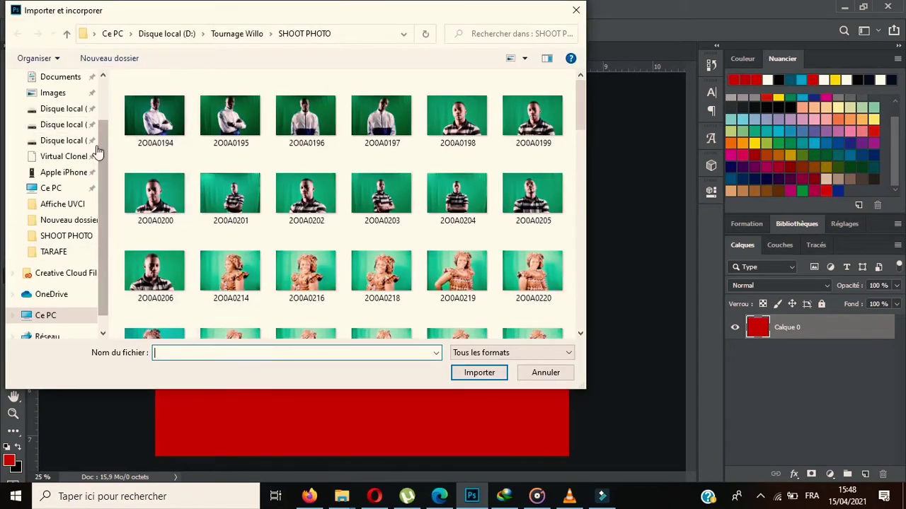
pyautogui.click(85, 141)
pyautogui.scroll(-6, 162, 148)
pyautogui.doubleClick(172, 95)
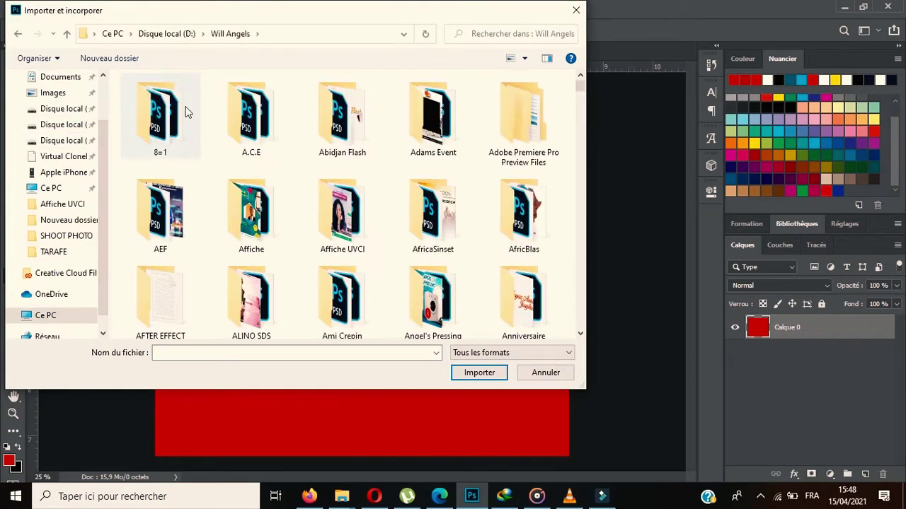
pyautogui.click(252, 228)
pyautogui.doubleClick(252, 228)
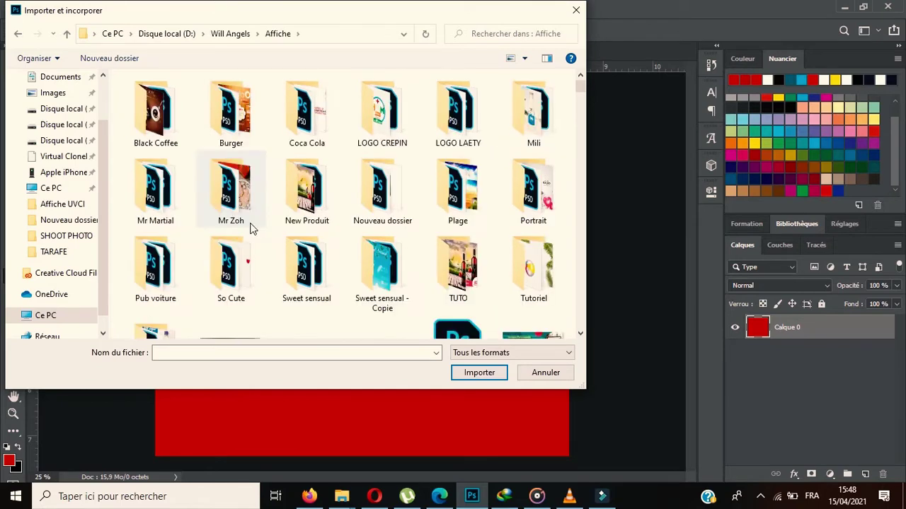
pyautogui.doubleClick(452, 262)
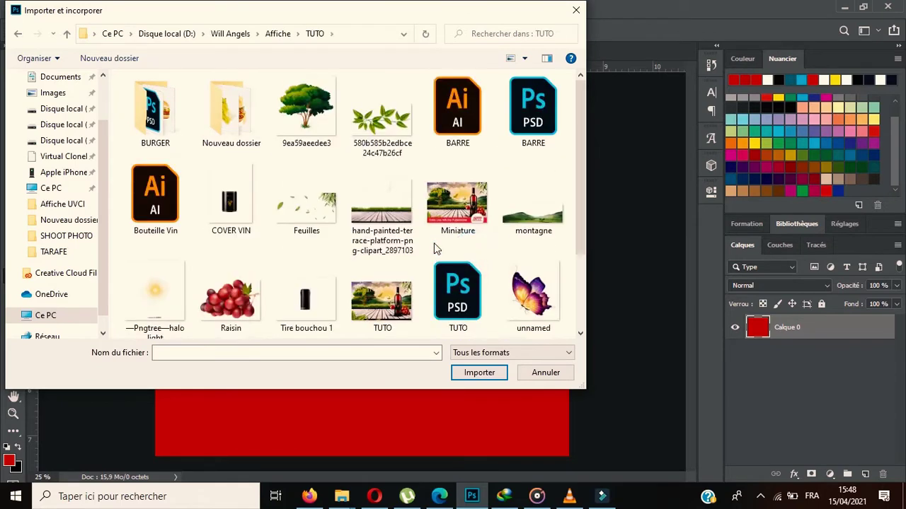
pyautogui.doubleClick(162, 116)
pyautogui.doubleClick(156, 114)
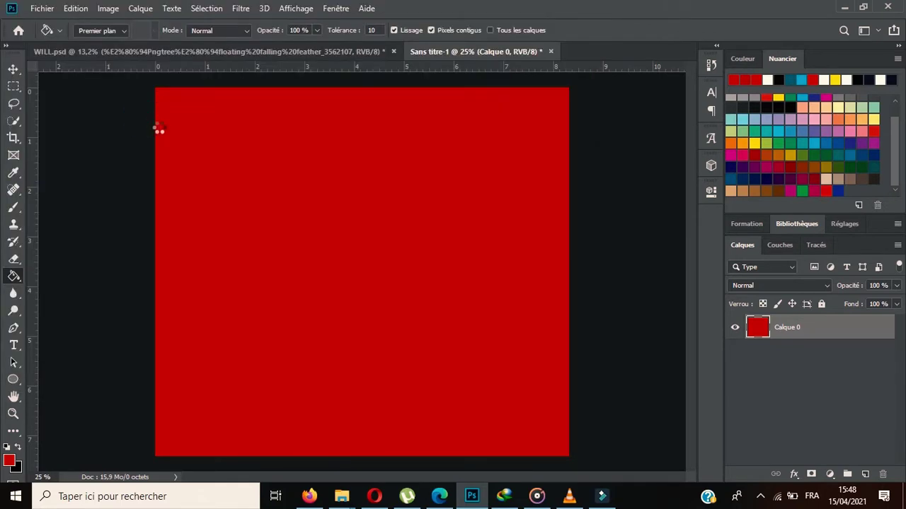
# - Scale the burger to 127.4% and shift it toward the poster's left edge
pyautogui.moveTo(527, 271); pyautogui.dragTo(618, 271)
pyautogui.moveTo(461, 297); pyautogui.dragTo(281, 303)
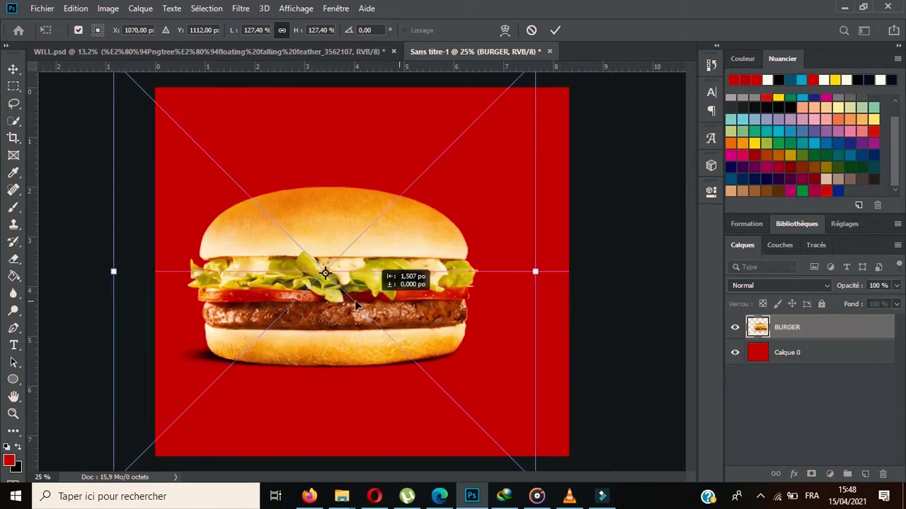
pyautogui.click(555, 30)
pyautogui.press('g')
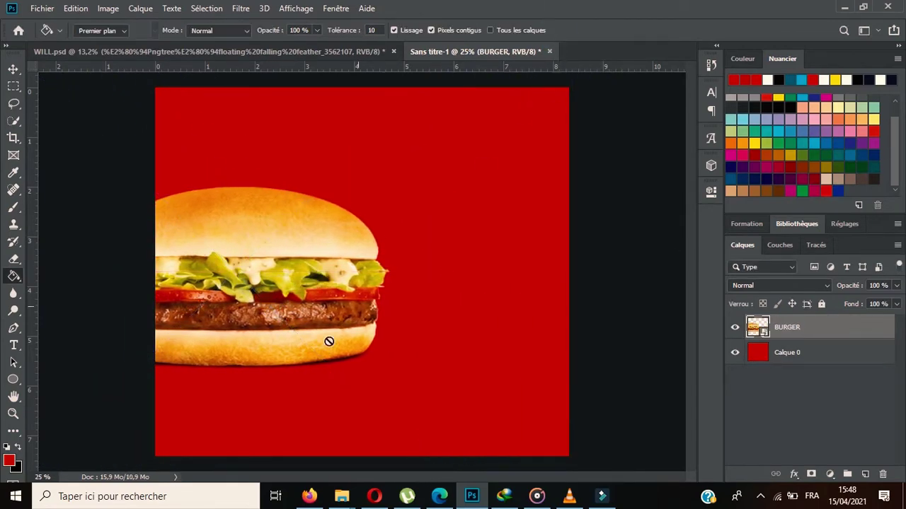
# - Rasterize the BURGER layer and add a new empty layer beneath it
pyautogui.rightClick(810, 340)
pyautogui.click(684, 237)
pyautogui.click(865, 474)
pyautogui.moveTo(787, 328); pyautogui.dragTo(787, 361)
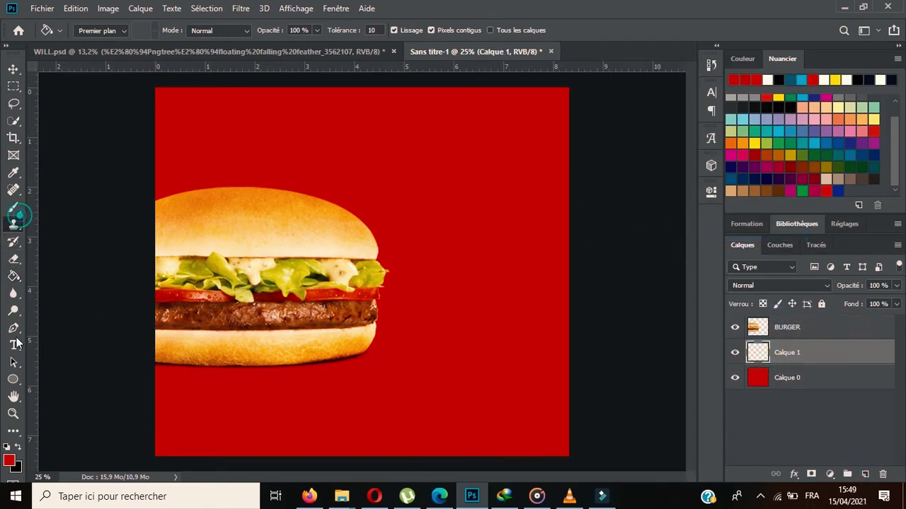
# - Paint a large soft black dab with a 1413 px, 0% hardness brush
pyautogui.click(13, 224)
pyautogui.click(9, 446)
pyautogui.press('b')
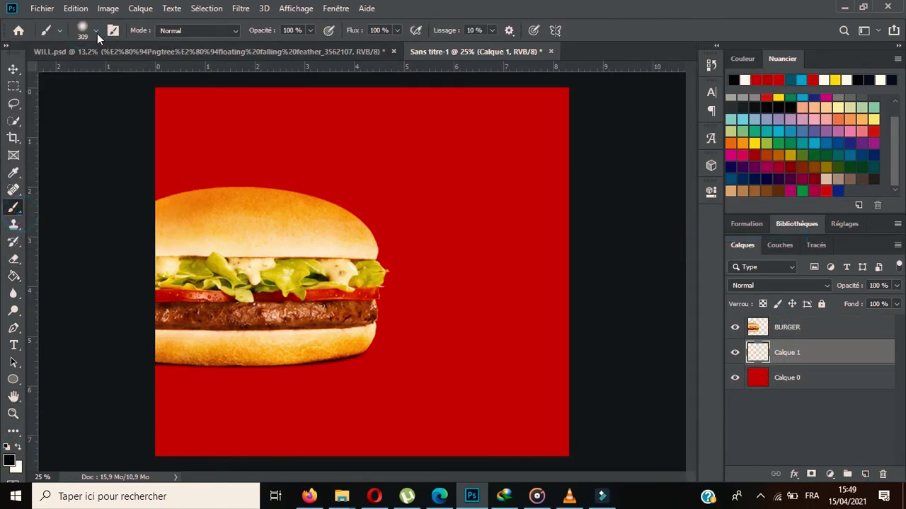
pyautogui.click(84, 31)
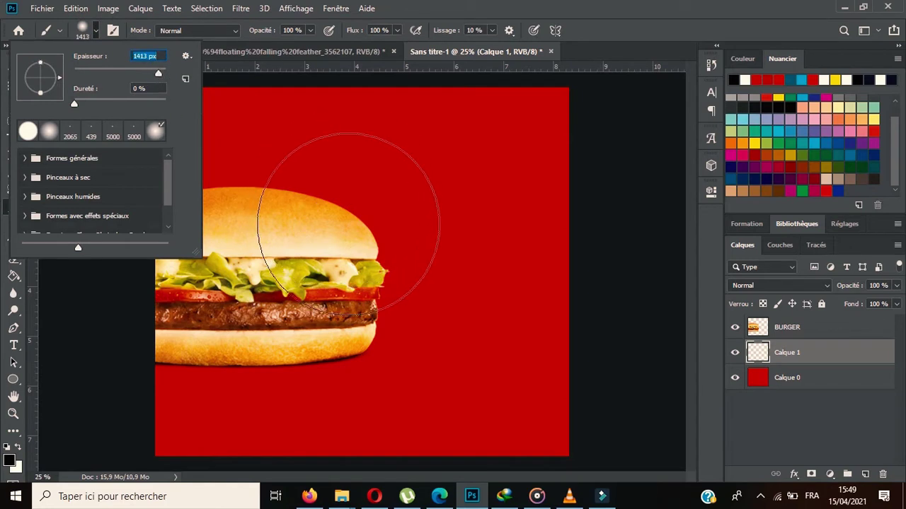
pyautogui.click(373, 290)
# - Squash the black dab into a thin, wide ellipse centred under the burger
pyautogui.hotkey('ctrl', 't')
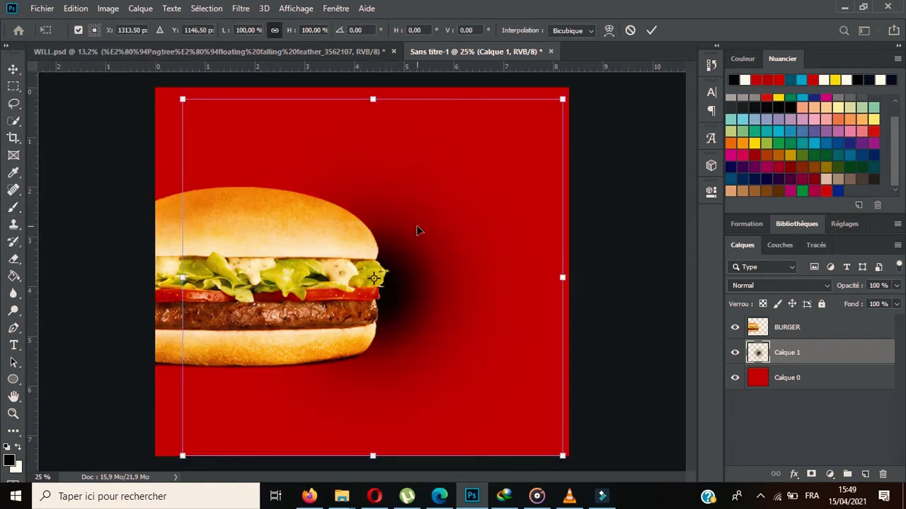
pyautogui.moveTo(571, 97); pyautogui.dragTo(577, 427)
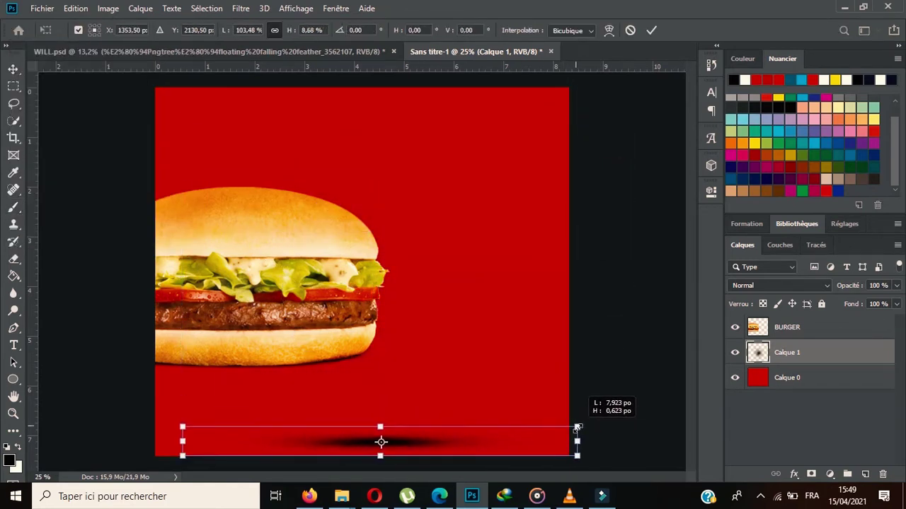
pyautogui.moveTo(497, 438); pyautogui.dragTo(371, 361)
pyautogui.moveTo(450, 360)
pyautogui.mouseDown()
pyautogui.moveTo(491, 359)
pyautogui.moveTo(476, 365)
pyautogui.mouseUp()
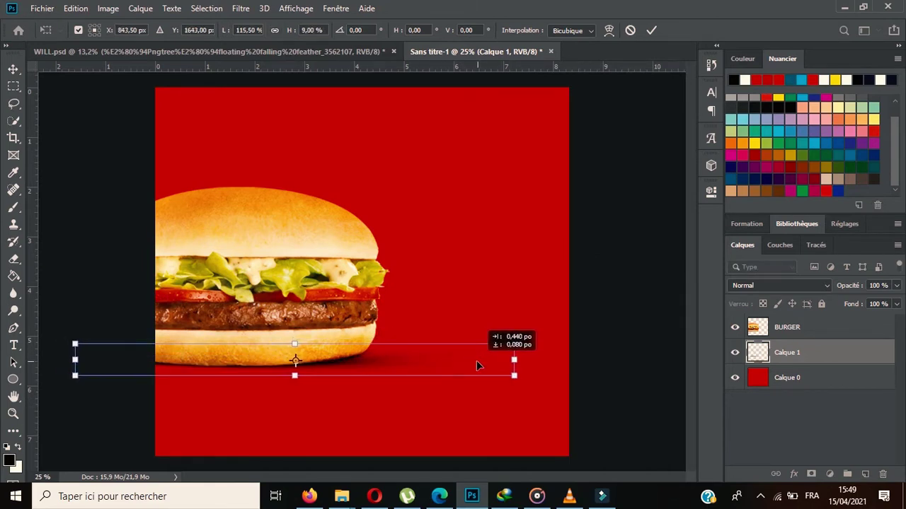
pyautogui.click(651, 30)
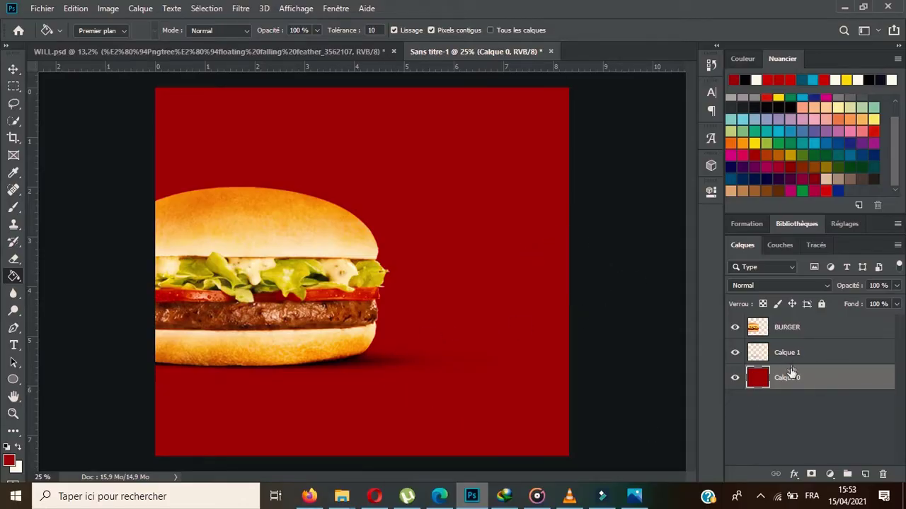
# - On a new layer, paint a soft white glow behind the burger
pyautogui.click(865, 474)
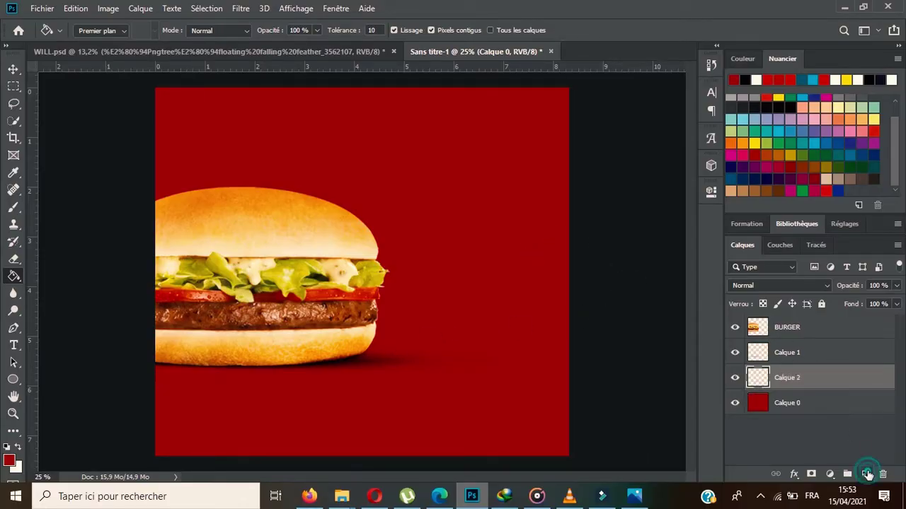
pyautogui.scroll(1, 880, 123)
pyautogui.click(812, 99)
pyautogui.click(13, 206)
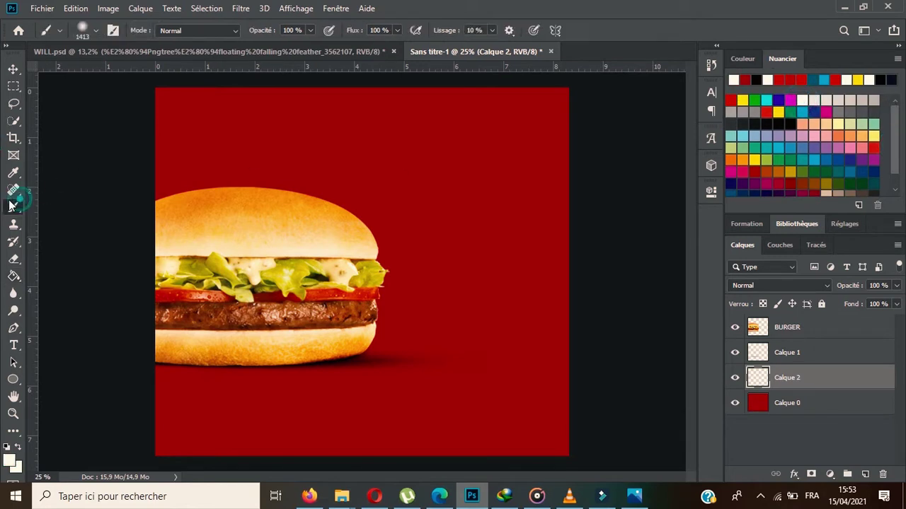
pyautogui.click(326, 269)
pyautogui.click(325, 269)
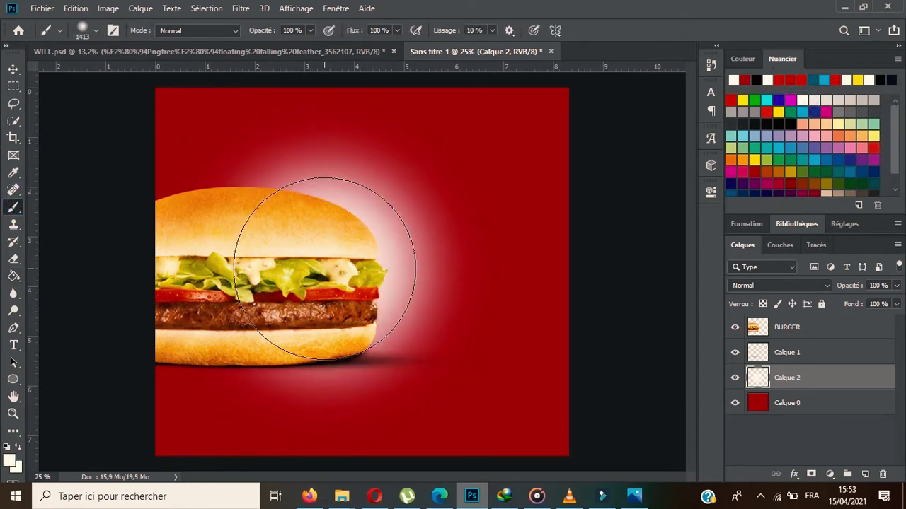
# - Enlarge the white glow and lower its layer opacity to 27%
pyautogui.hotkey('ctrl', 't')
pyautogui.moveTo(155, 271); pyautogui.dragTo(7, 310)
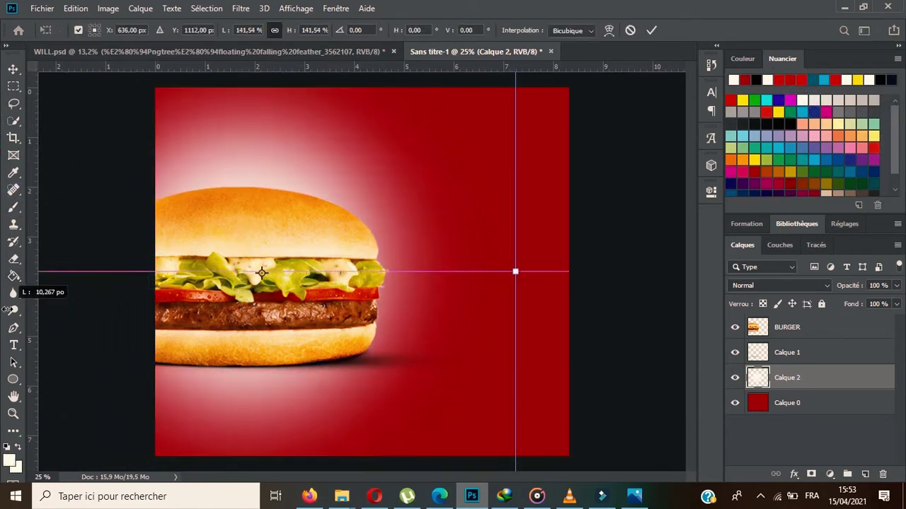
pyautogui.moveTo(259, 260); pyautogui.dragTo(265, 252)
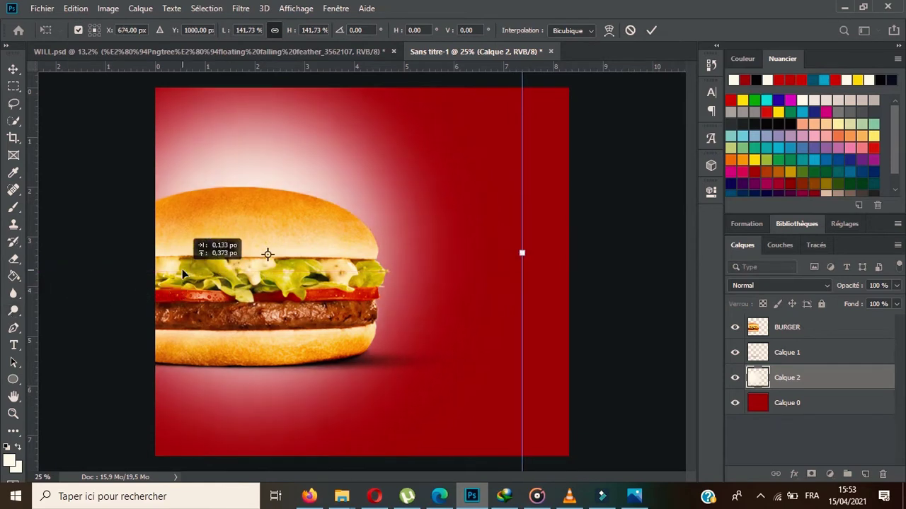
pyautogui.click(647, 32)
pyautogui.click(896, 285)
pyautogui.moveTo(896, 300); pyautogui.dragTo(858, 301)
pyautogui.click(849, 402)
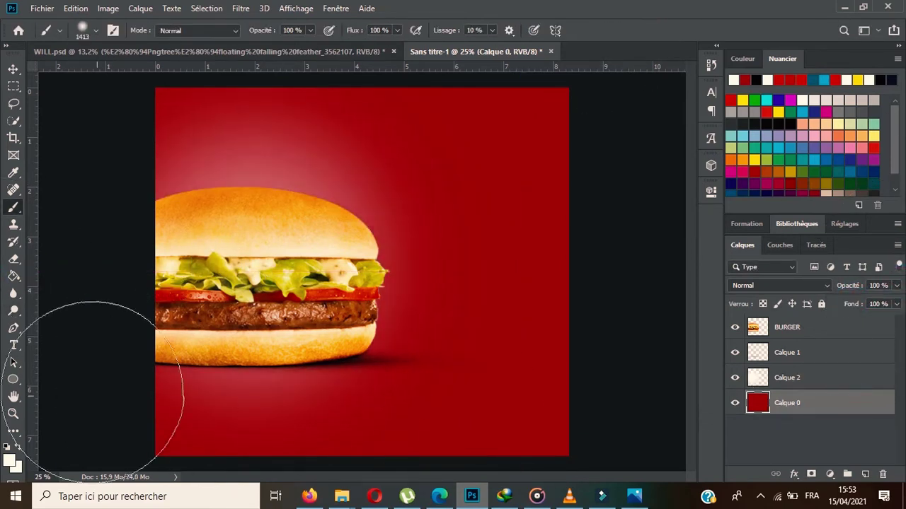
# - Draw a slightly darker red rectangle across the poster's lower part
pyautogui.rightClick(13, 379)
pyautogui.click(64, 376)
pyautogui.click(157, 31)
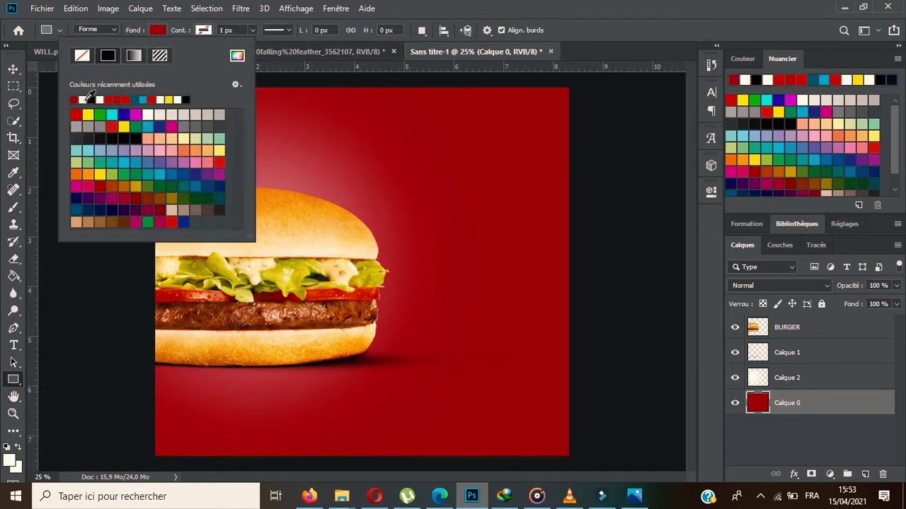
pyautogui.click(233, 57)
pyautogui.moveTo(682, 322); pyautogui.dragTo(681, 329)
pyautogui.press('Return')
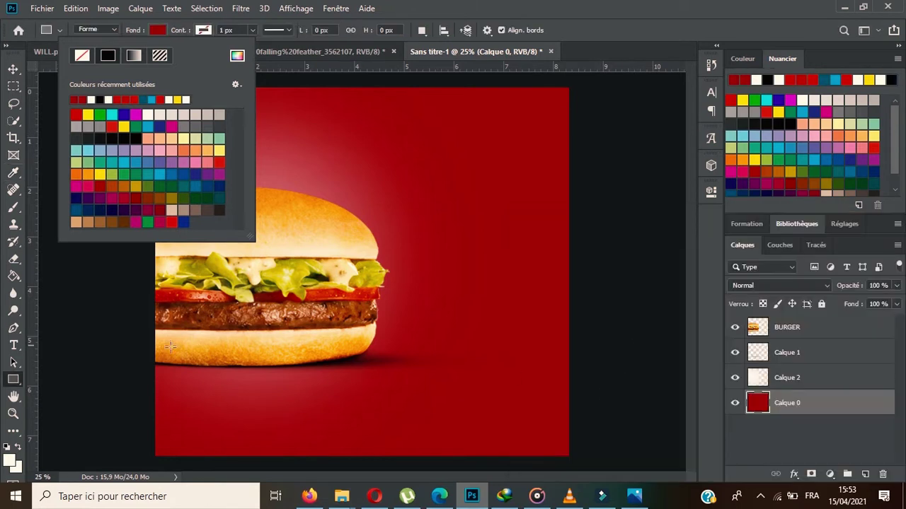
pyautogui.moveTo(149, 365)
pyautogui.mouseDown()
pyautogui.moveTo(611, 456)
pyautogui.moveTo(590, 459)
pyautogui.mouseUp()
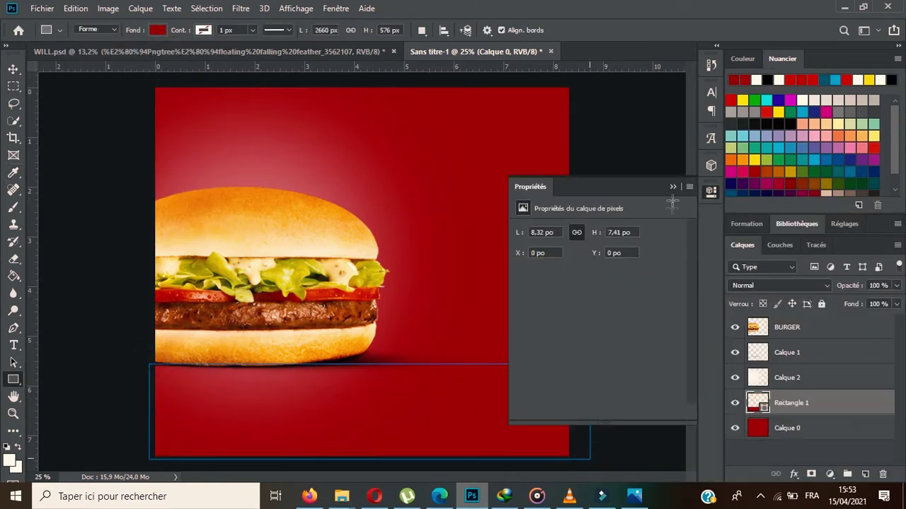
# - Rasterize Rectangle 1 and soften its edges with a soft Eraser of about 309 px
pyautogui.press('v')
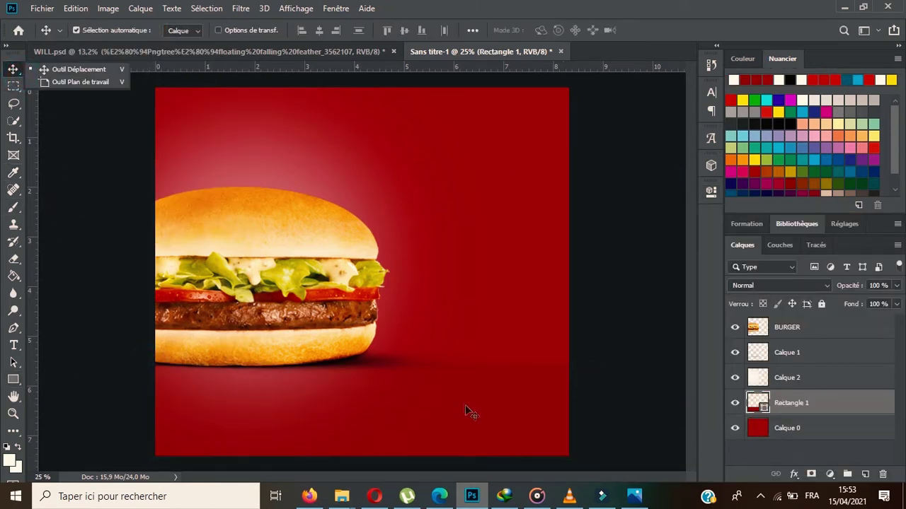
pyautogui.rightClick(13, 258)
pyautogui.click(57, 259)
pyautogui.click(425, 226)
pyautogui.click(401, 191)
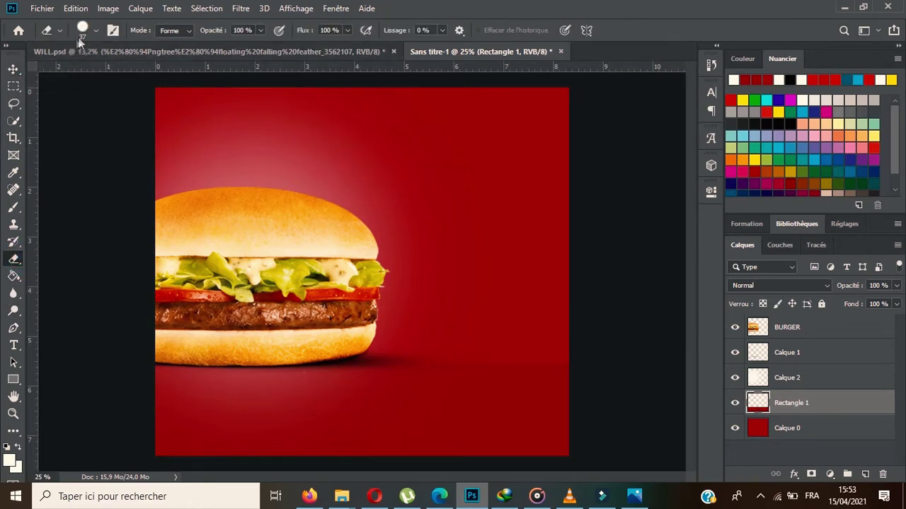
pyautogui.click(86, 29)
pyautogui.moveTo(113, 71); pyautogui.dragTo(145, 73)
pyautogui.press('Return')
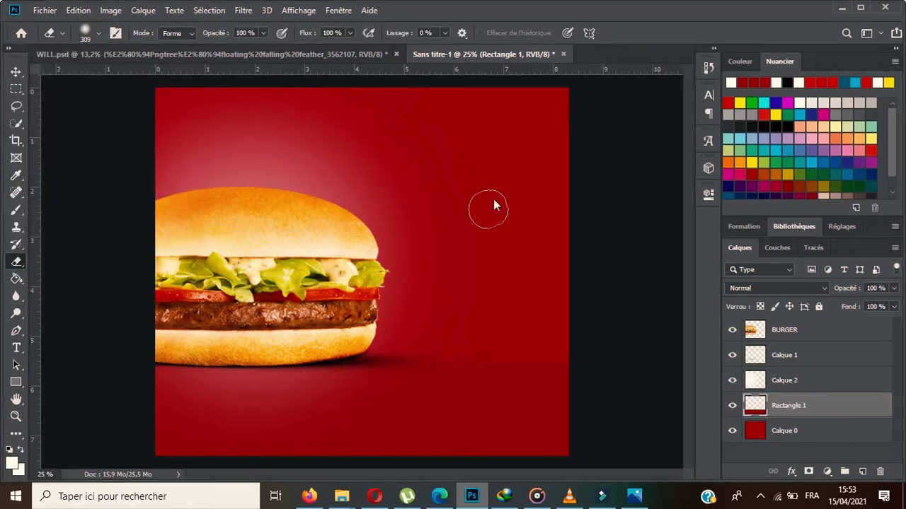
pyautogui.click(86, 30)
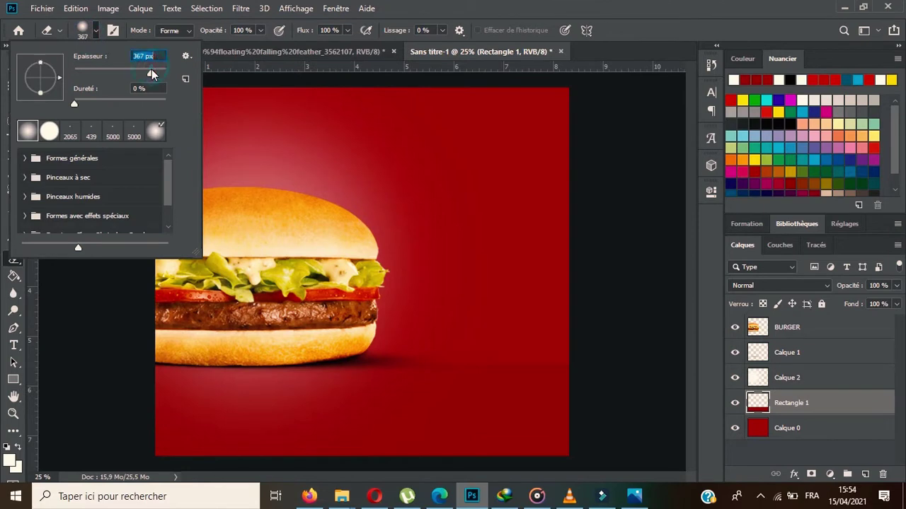
pyautogui.press('Return')
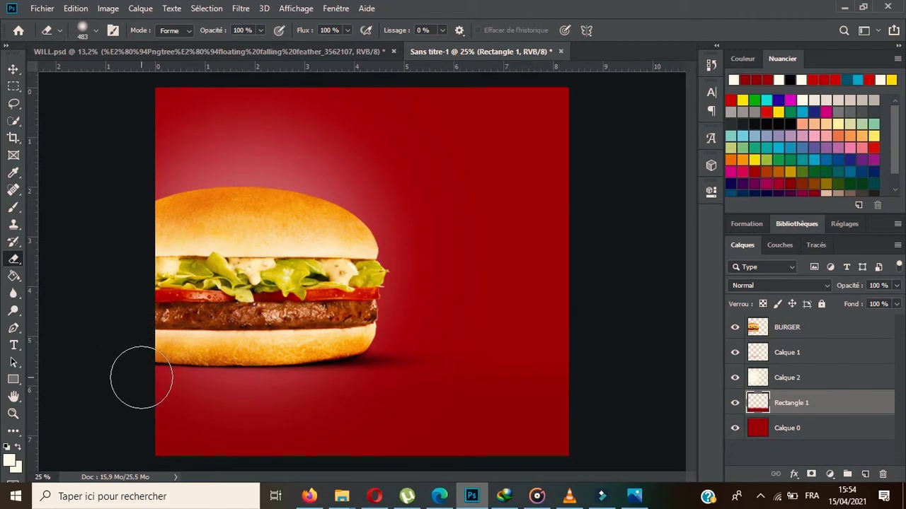
# - Set the Rectangle 1 layer opacity to 75%
pyautogui.click(896, 285)
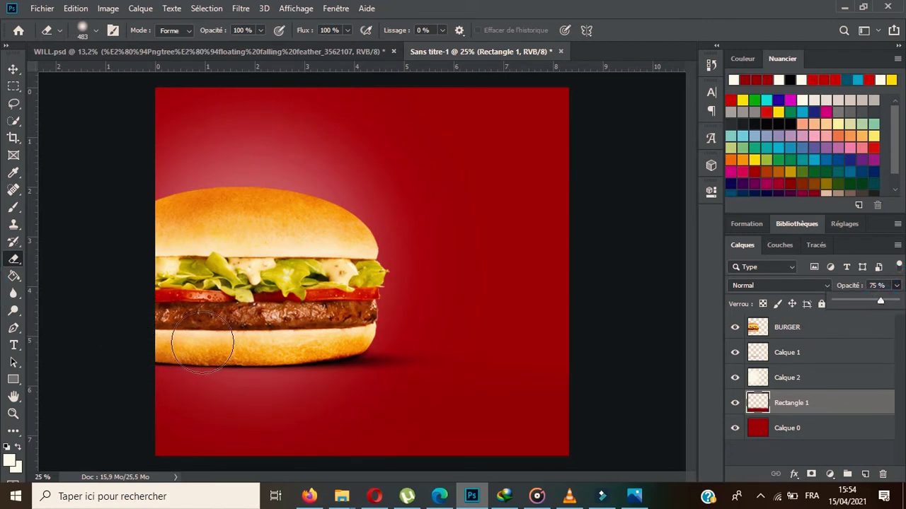
pyautogui.click(14, 380)
pyautogui.click(63, 403)
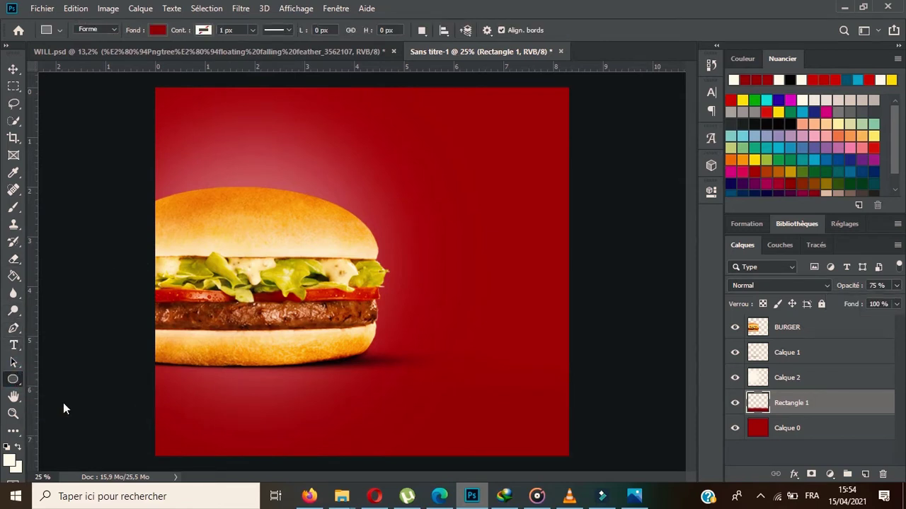
# - Draw a black-filled circle right of the burger and move Ellipse 1 to the top layer
pyautogui.click(158, 30)
pyautogui.doubleClick(111, 137)
pyautogui.moveTo(427, 228); pyautogui.dragTo(531, 336)
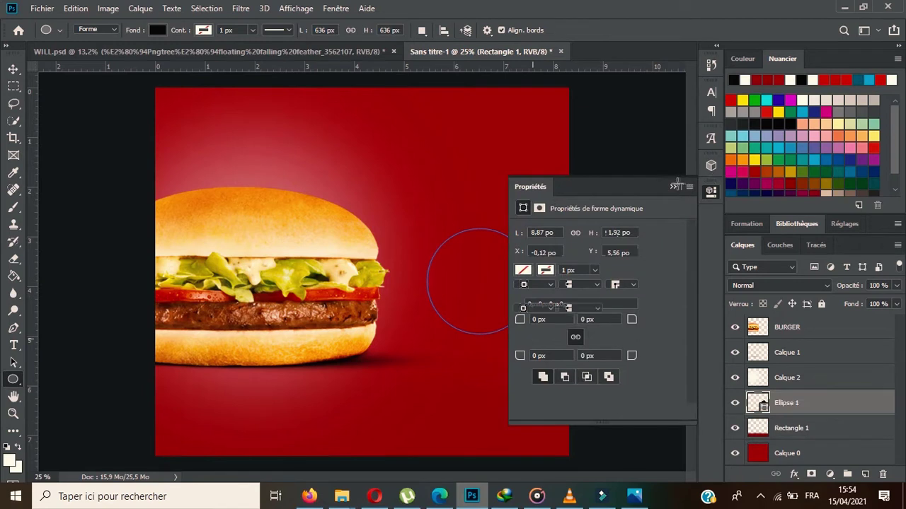
pyautogui.click(675, 186)
pyautogui.click(14, 68)
pyautogui.moveTo(496, 280); pyautogui.dragTo(495, 262)
pyautogui.moveTo(787, 411); pyautogui.dragTo(789, 330)
# - Type the heading NOUVEAU ! in Myriad Pro and reduce it to about 21 pt
pyautogui.click(13, 344)
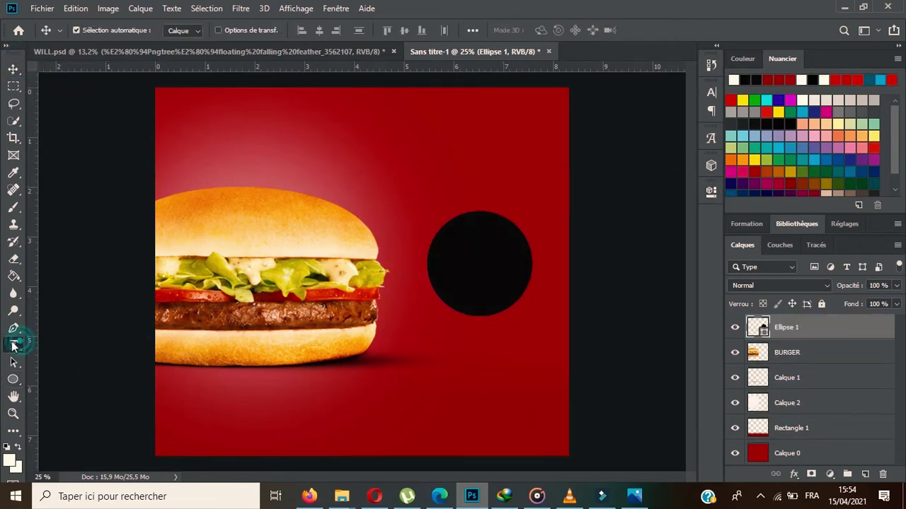
pyautogui.click(425, 144)
pyautogui.click(191, 31)
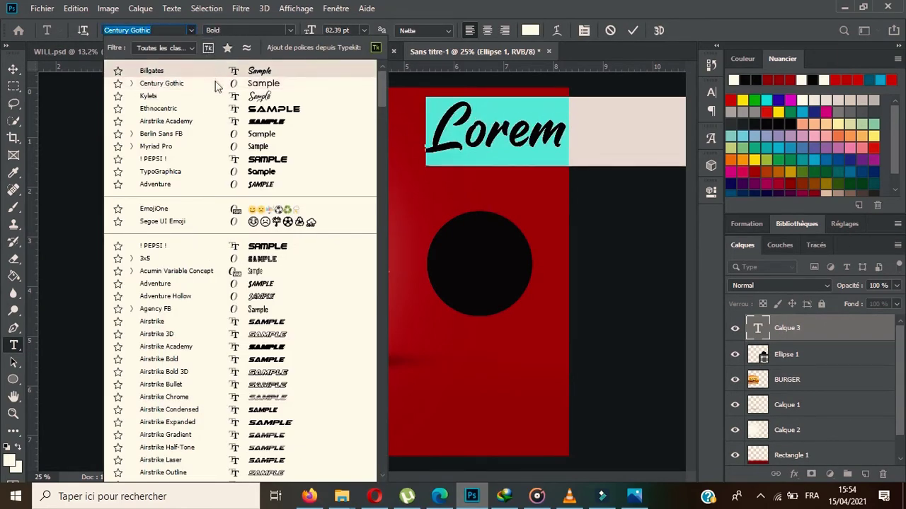
pyautogui.click(205, 149)
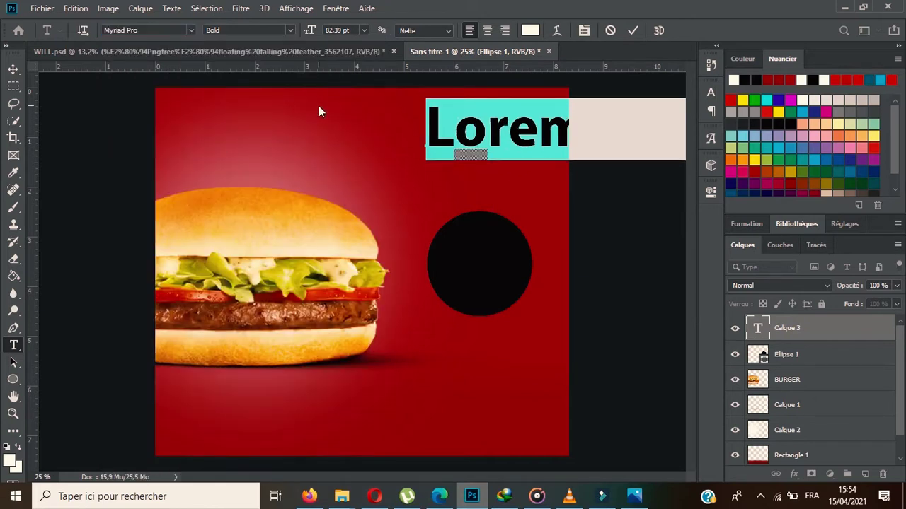
pyautogui.write('NOUV')
pyautogui.hotkey('ctrl', 'a')
pyautogui.moveTo(310, 30); pyautogui.dragTo(266, 36)
pyautogui.click(498, 145)
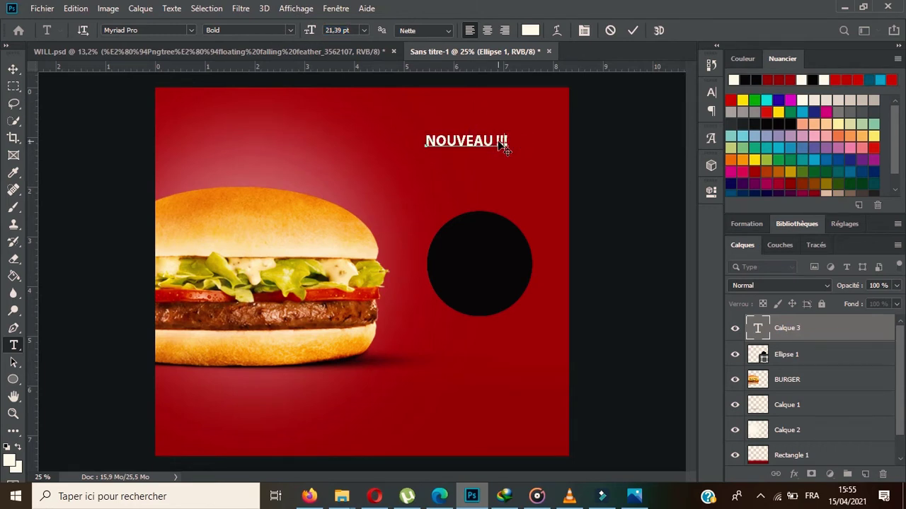
# - Size NOUVEAU ! to about 18 pt and place it at the top of the circle
pyautogui.hotkey('ctrl', 'a')
pyautogui.moveTo(310, 30); pyautogui.dragTo(303, 32)
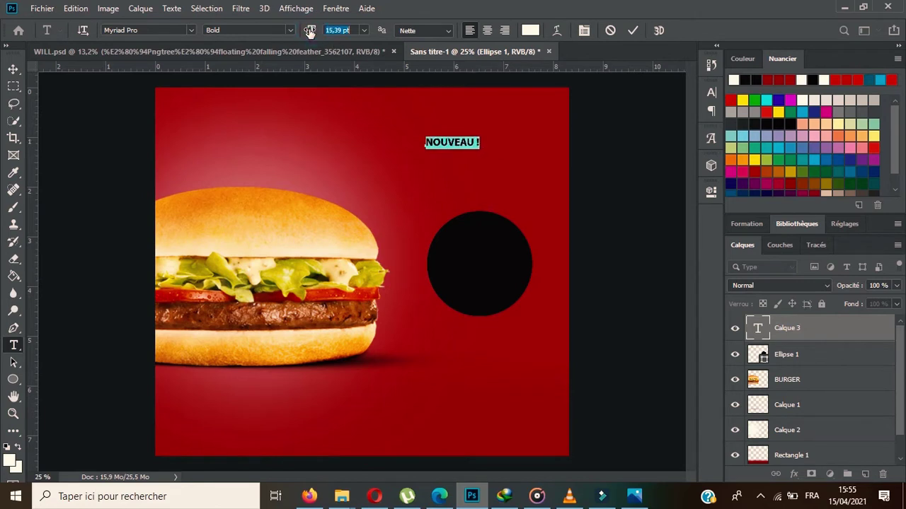
pyautogui.moveTo(484, 166)
pyautogui.mouseDown()
pyautogui.moveTo(513, 276)
pyautogui.moveTo(518, 267)
pyautogui.mouseUp()
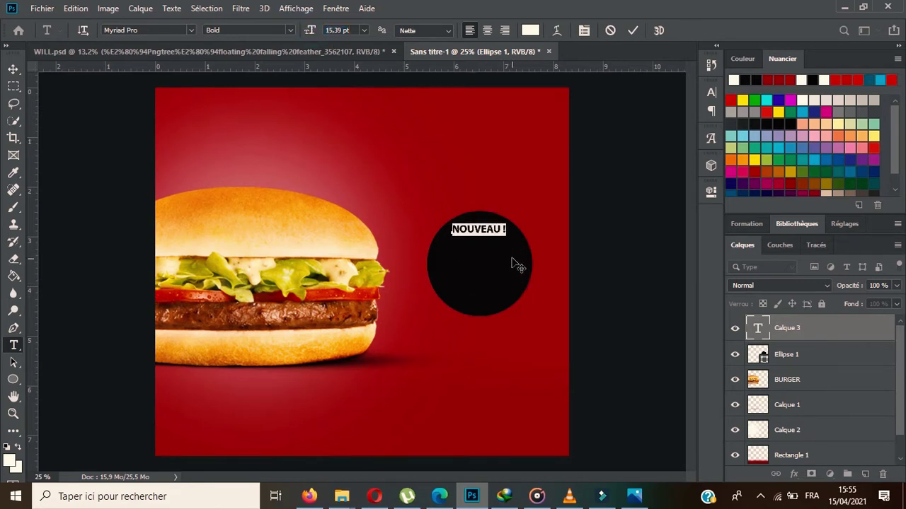
pyautogui.moveTo(312, 30); pyautogui.dragTo(530, 223)
pyautogui.hotkey('ctrl', 'Return')
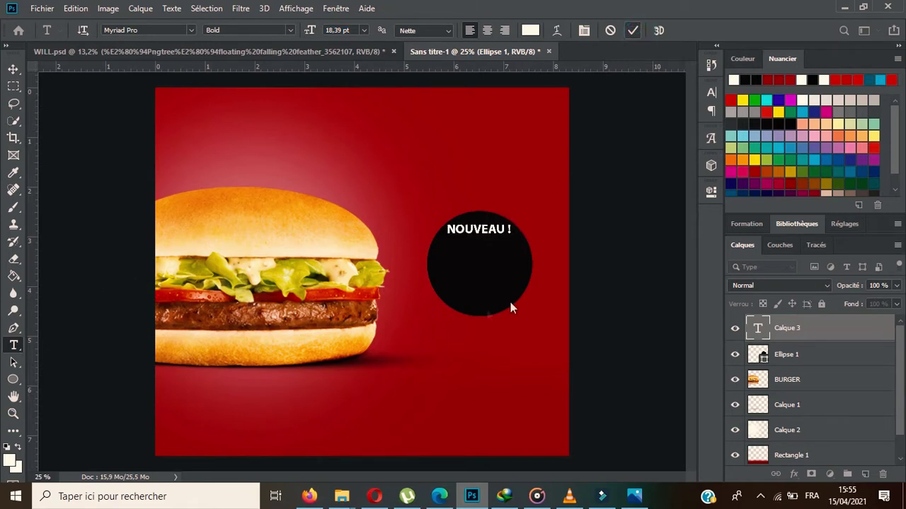
pyautogui.click(435, 267)
pyautogui.write('2500')
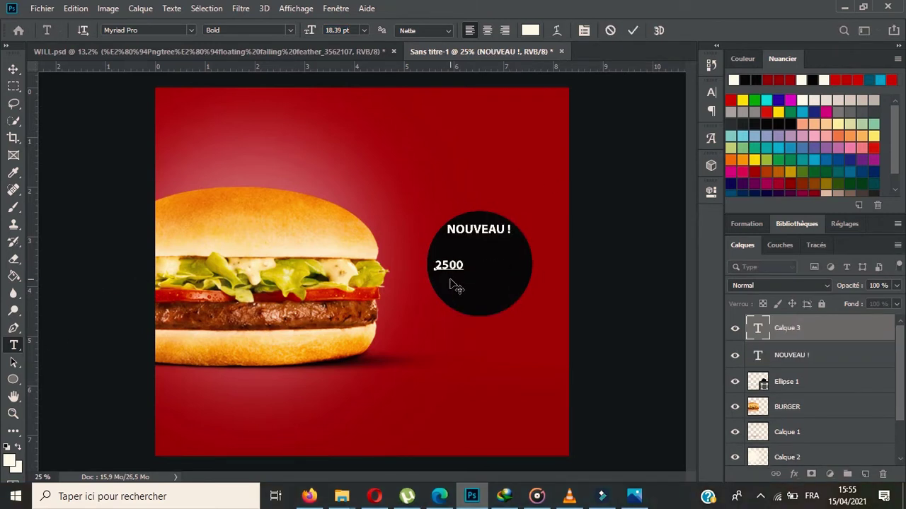
# - Type the price 2500 Fcfa at 50 pt, with Fcfa reduced to 19 pt
pyautogui.hotkey('ctrl', 'a')
pyautogui.moveTo(305, 36); pyautogui.dragTo(347, 35)
pyautogui.click(632, 30)
pyautogui.click(508, 259)
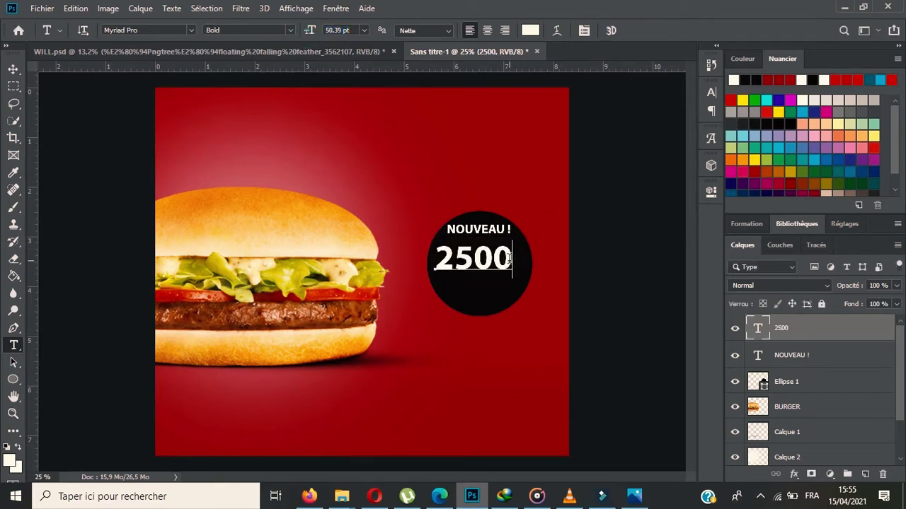
pyautogui.write(' Fcfa')
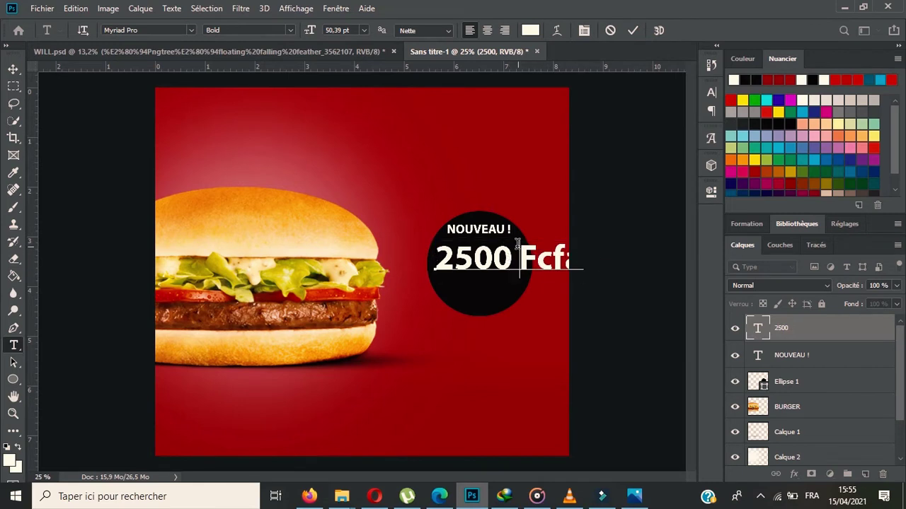
pyautogui.hotkey('ctrl', 'shift', 'Left')
pyautogui.moveTo(308, 35); pyautogui.dragTo(293, 37)
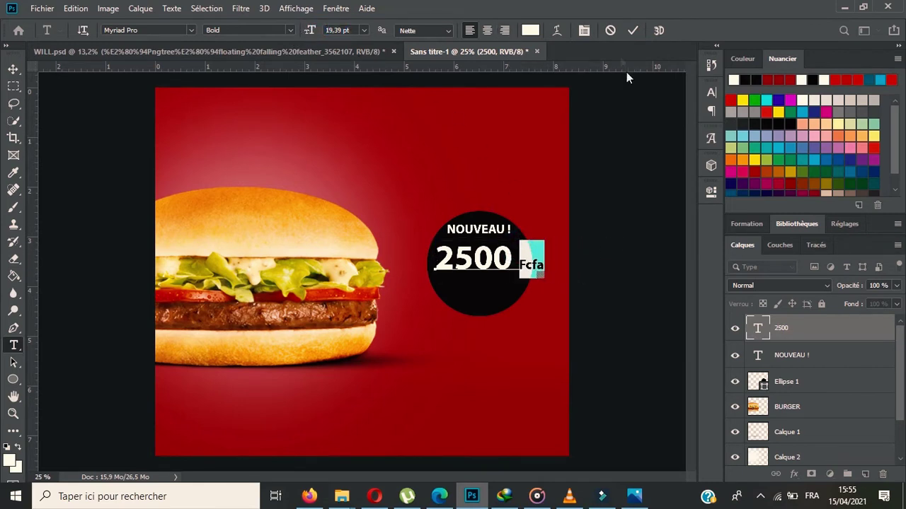
pyautogui.click(632, 30)
# - Scale the whole 2500 Fcfa price down to about 80%
pyautogui.hotkey('ctrl', 't')
pyautogui.moveTo(543, 259); pyautogui.dragTo(526, 258)
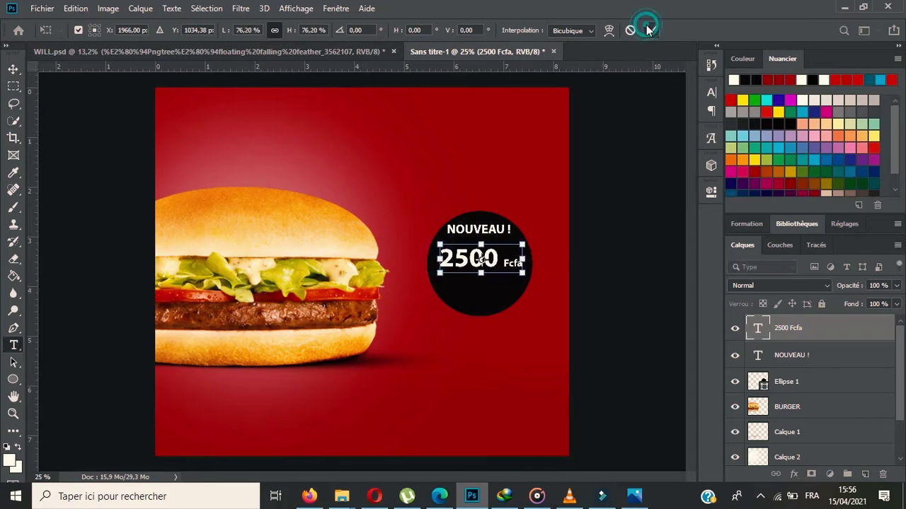
pyautogui.click(651, 31)
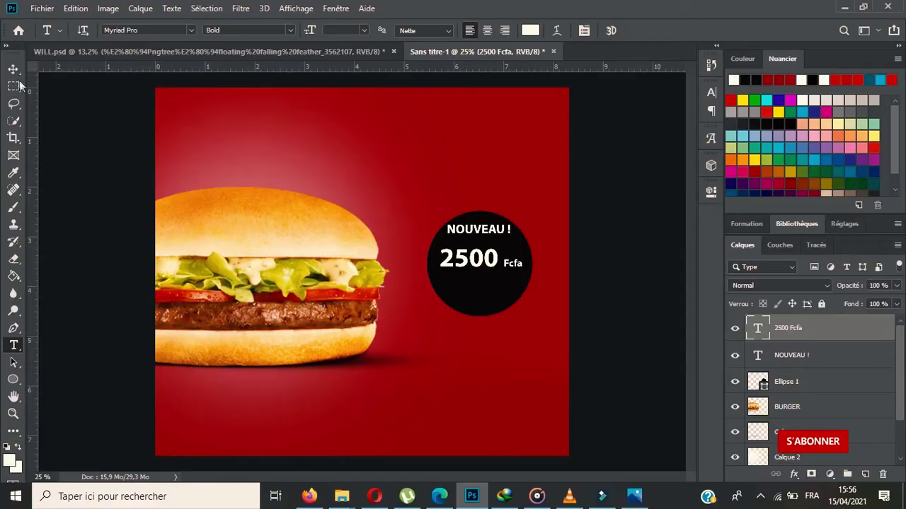
pyautogui.press('u')
# - Copy NOUVEAU ! below the price and retype it as Super Offre
pyautogui.press('v')
pyautogui.moveTo(492, 237); pyautogui.dragTo(483, 291)
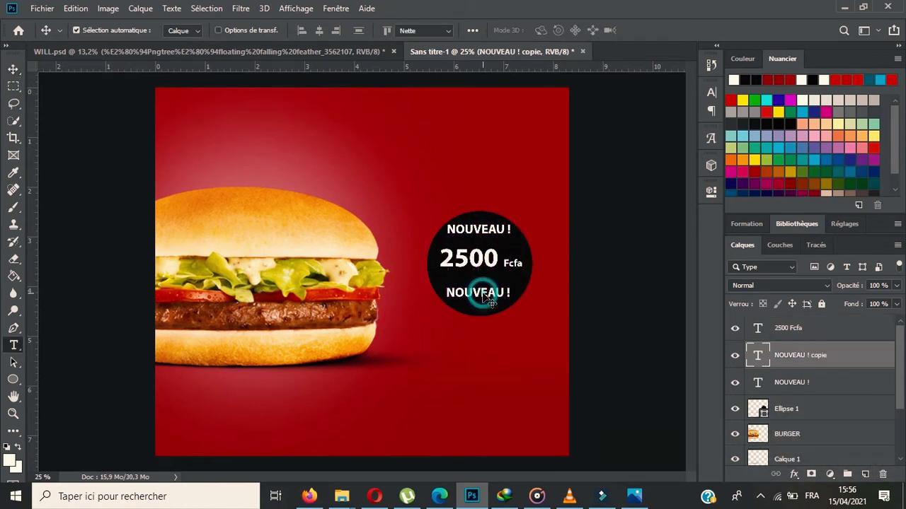
pyautogui.doubleClick(482, 291)
pyautogui.press('Left')
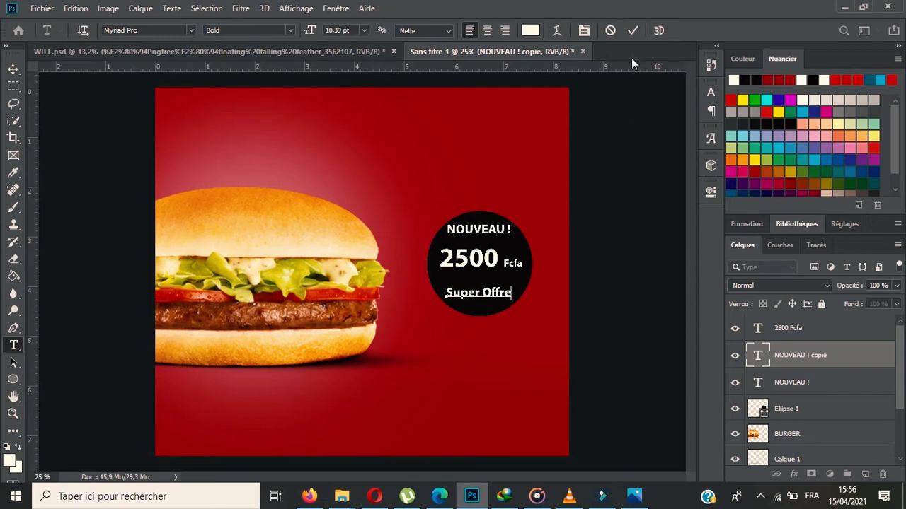
pyautogui.click(633, 31)
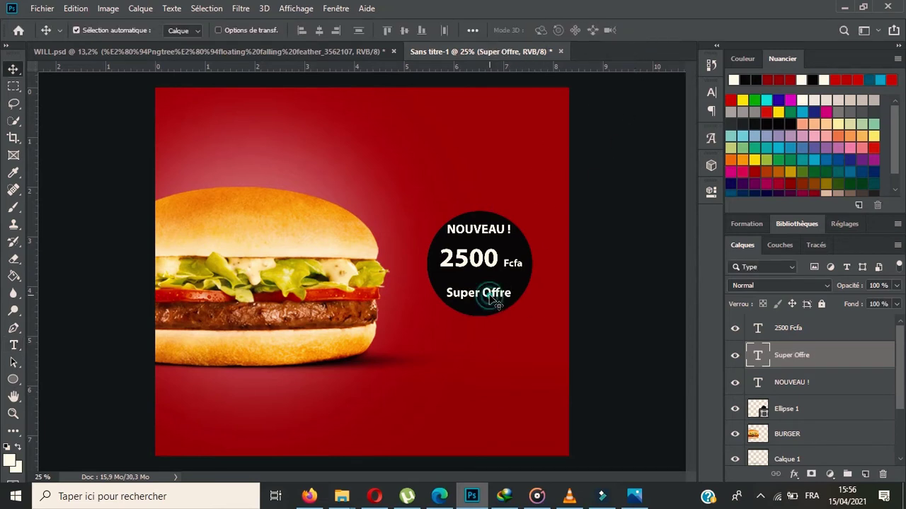
pyautogui.hotkey('shift', 'Up')
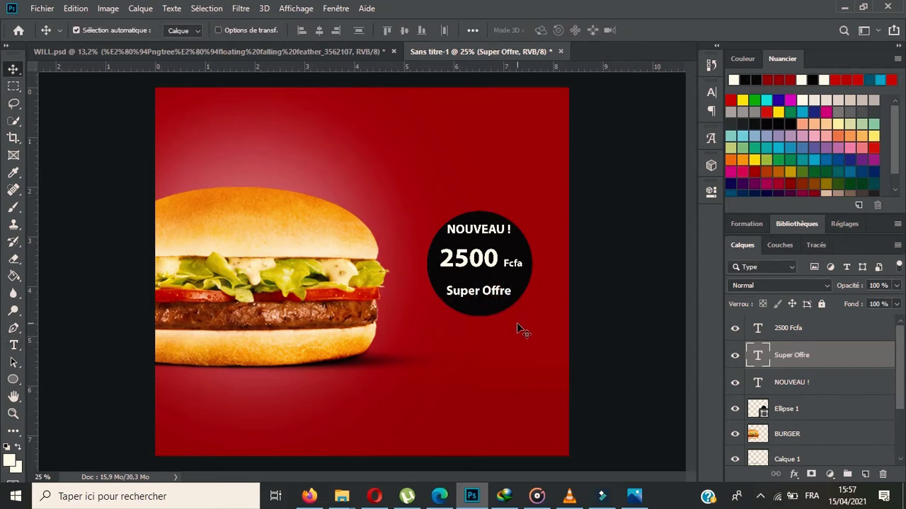
pyautogui.click(13, 344)
# - Add the title My Burger in the Billgates script font at about 68 pt above the burger
pyautogui.click(267, 142)
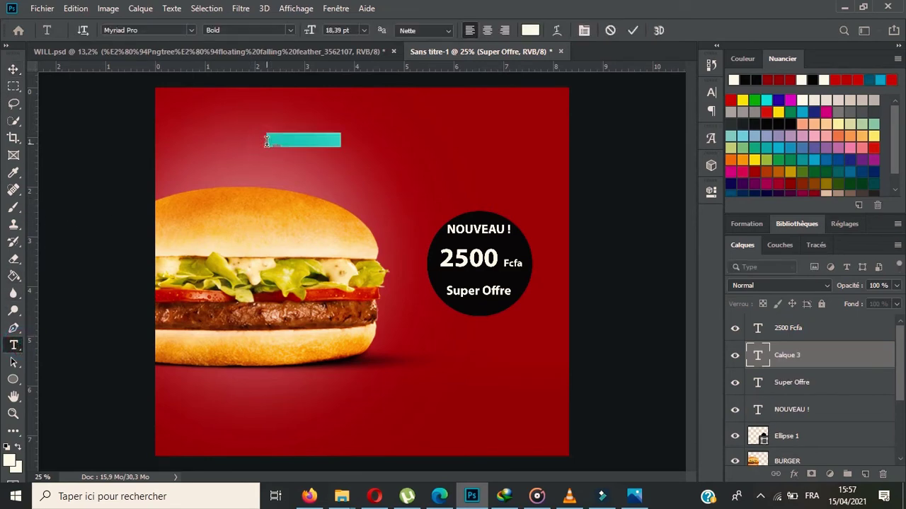
pyautogui.click(191, 30)
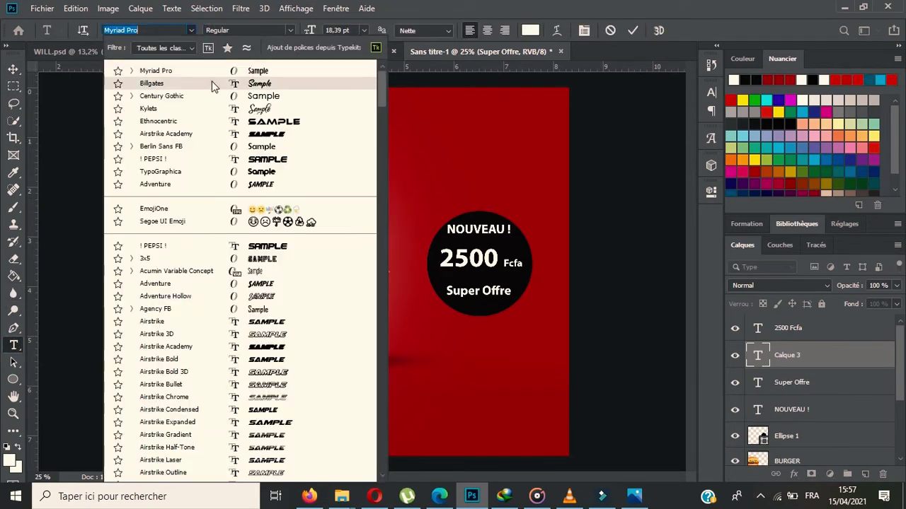
pyautogui.click(210, 79)
pyautogui.moveTo(312, 28); pyautogui.dragTo(345, 44)
pyautogui.write('My')
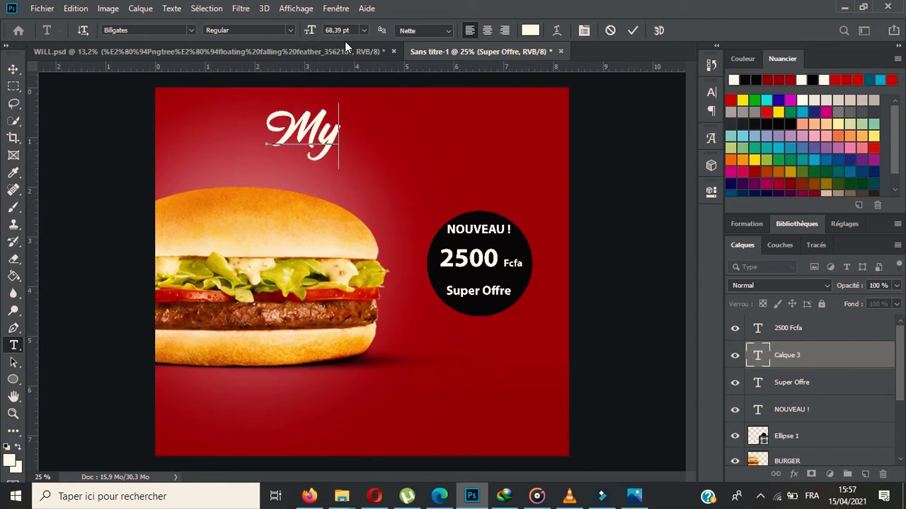
pyautogui.write(' Burger')
pyautogui.moveTo(491, 177); pyautogui.dragTo(383, 201)
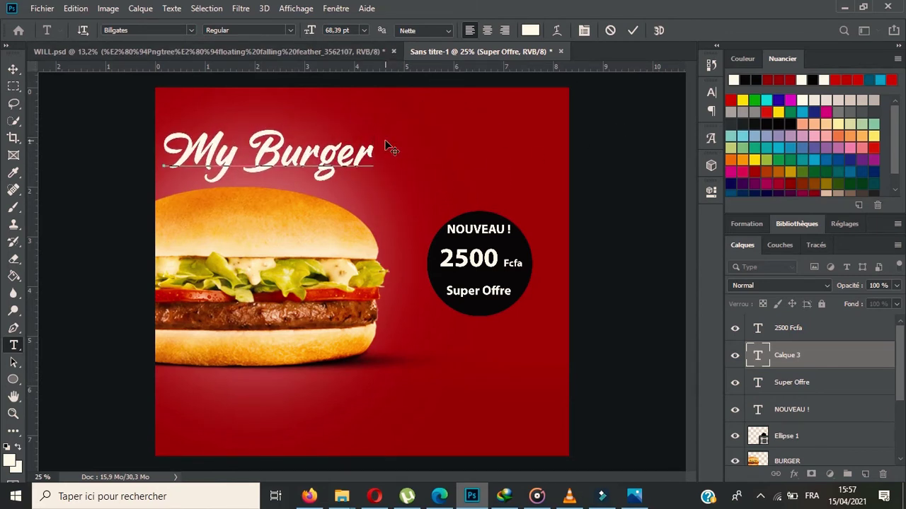
# - Wrap My Burger in quotation marks and shift the title about 68 px left
pyautogui.moveTo(415, 202); pyautogui.dragTo(440, 202)
pyautogui.click(191, 152)
pyautogui.write('“')
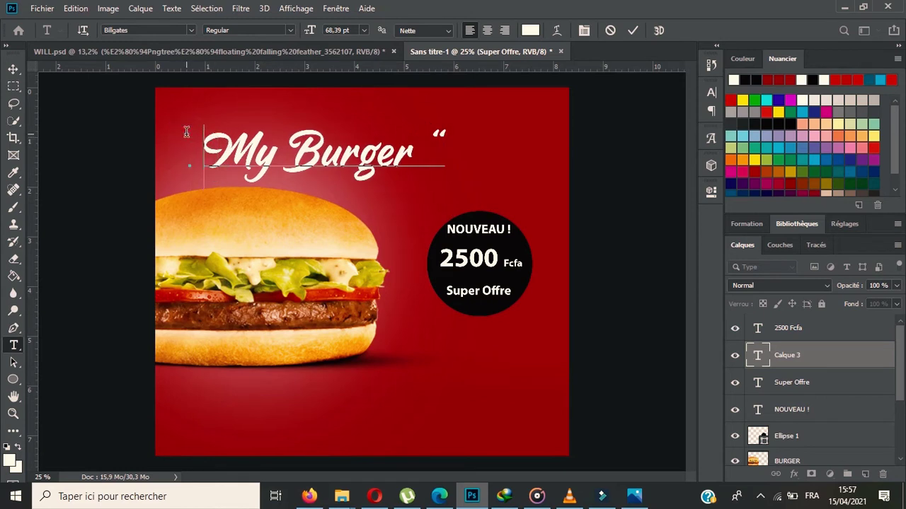
pyautogui.click(633, 30)
pyautogui.click(14, 69)
pyautogui.moveTo(303, 142); pyautogui.dragTo(255, 145)
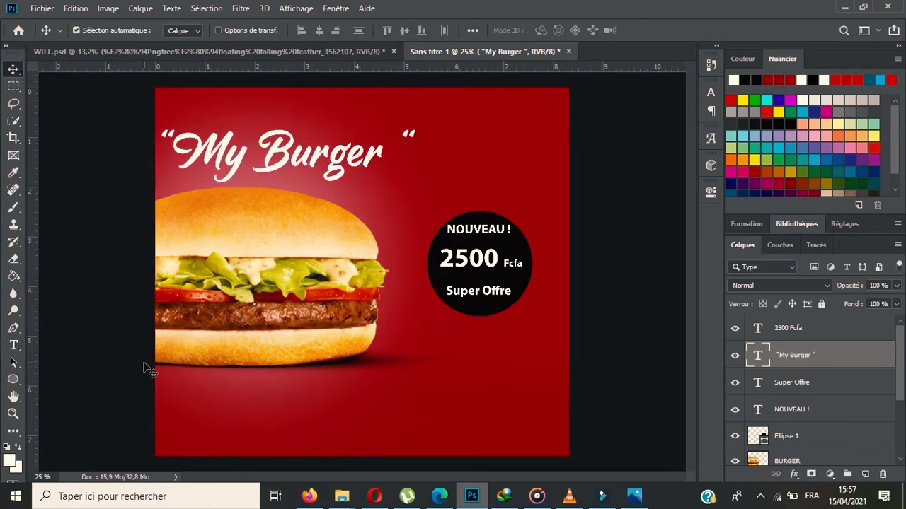
pyautogui.click(14, 346)
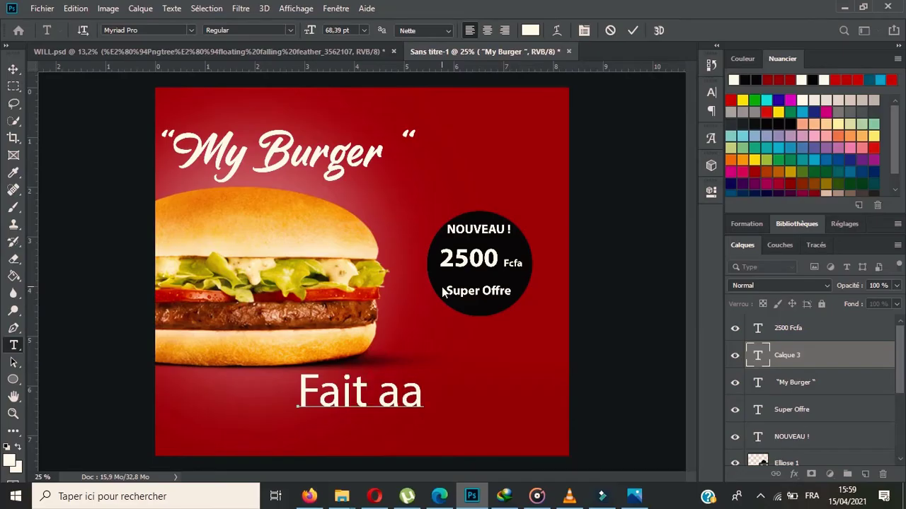
# - Finish typing the tagline FAIT AVEC DE LA VIANDE DE MOUTON and make it bold
pyautogui.press('BackSpace')
pyautogui.write('vec')
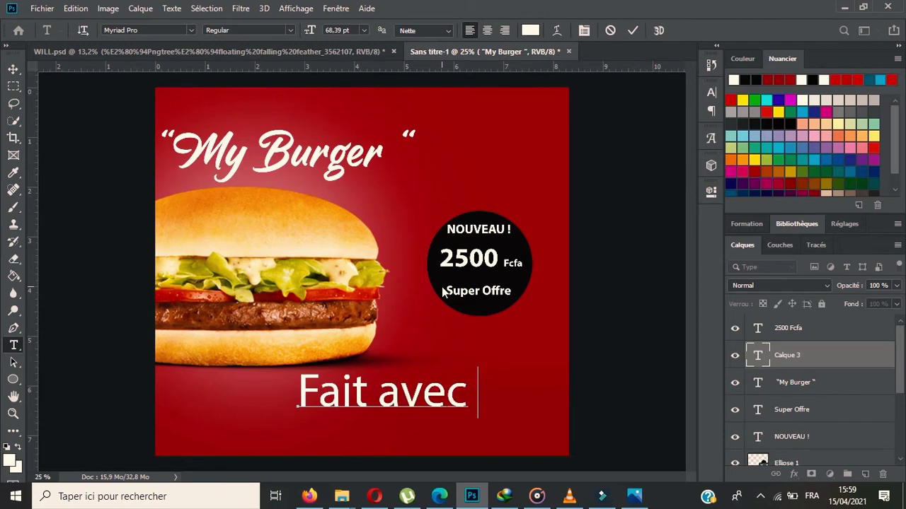
pyautogui.write(' de la')
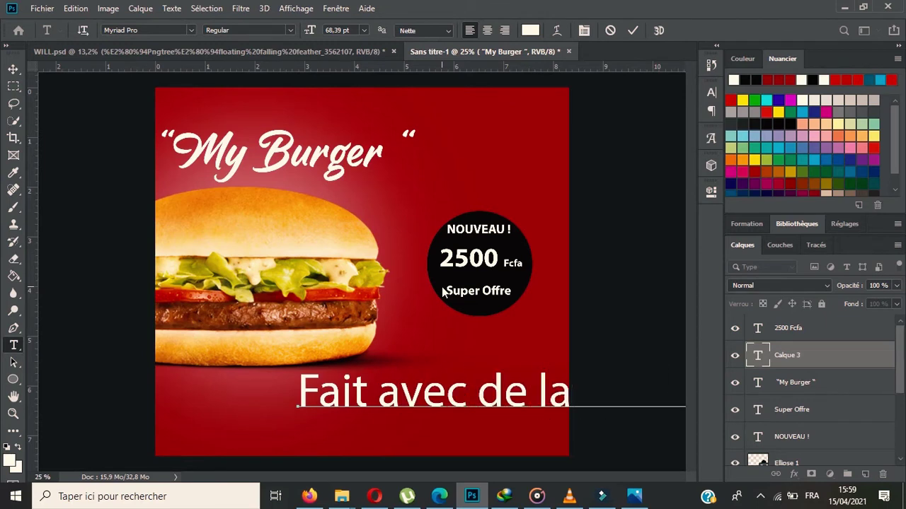
pyautogui.hotkey('ctrl', 'a')
pyautogui.moveTo(310, 31); pyautogui.dragTo(281, 37)
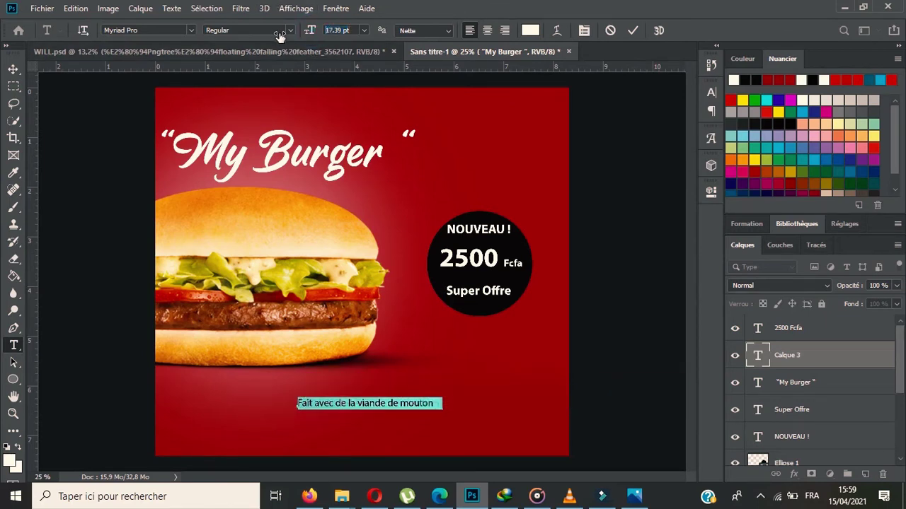
pyautogui.click(287, 31)
pyautogui.click(233, 133)
# - Set the tagline to All Caps at 16.39 pt and centre it near the bottom
pyautogui.click(584, 30)
pyautogui.click(600, 183)
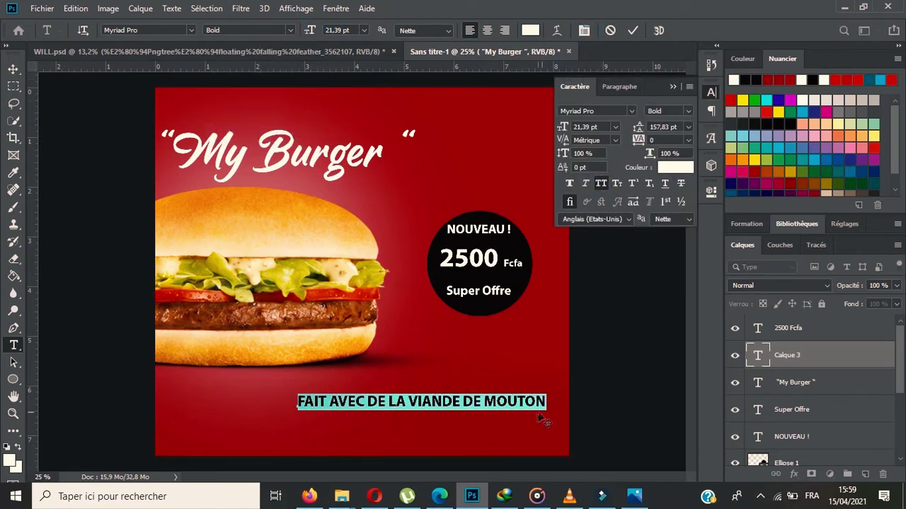
pyautogui.moveTo(556, 424); pyautogui.dragTo(501, 426)
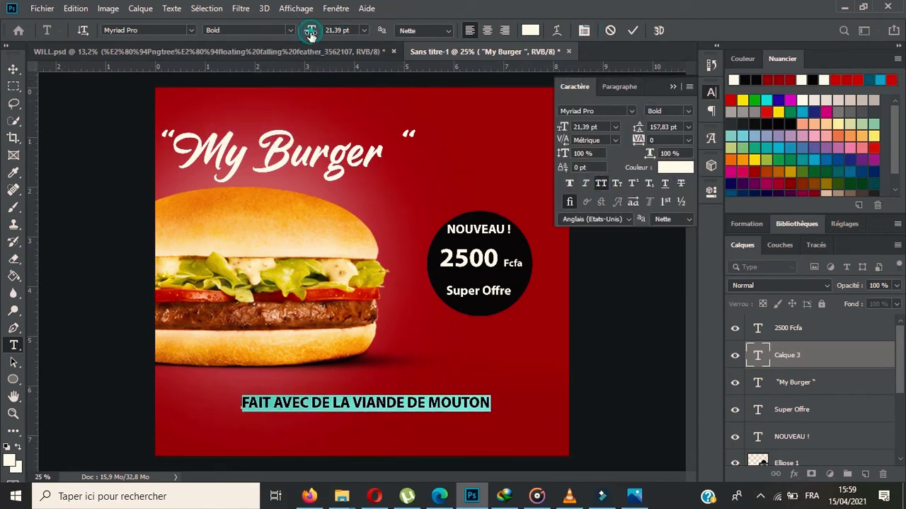
pyautogui.moveTo(310, 36); pyautogui.dragTo(309, 37)
pyautogui.click(672, 87)
pyautogui.click(632, 30)
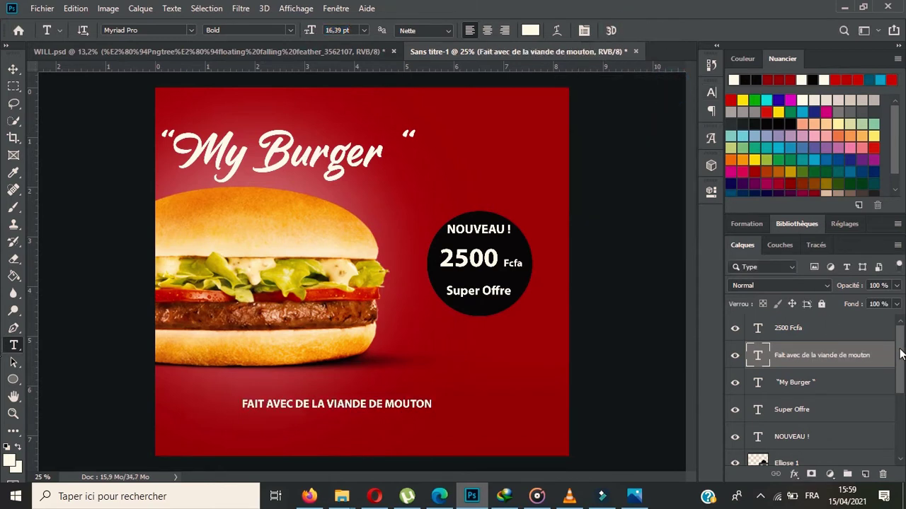
pyautogui.moveTo(898, 358); pyautogui.dragTo(902, 444)
pyautogui.keyDown('ctrl'); pyautogui.click(832, 456); pyautogui.keyUp('ctrl')
pyautogui.click(13, 69)
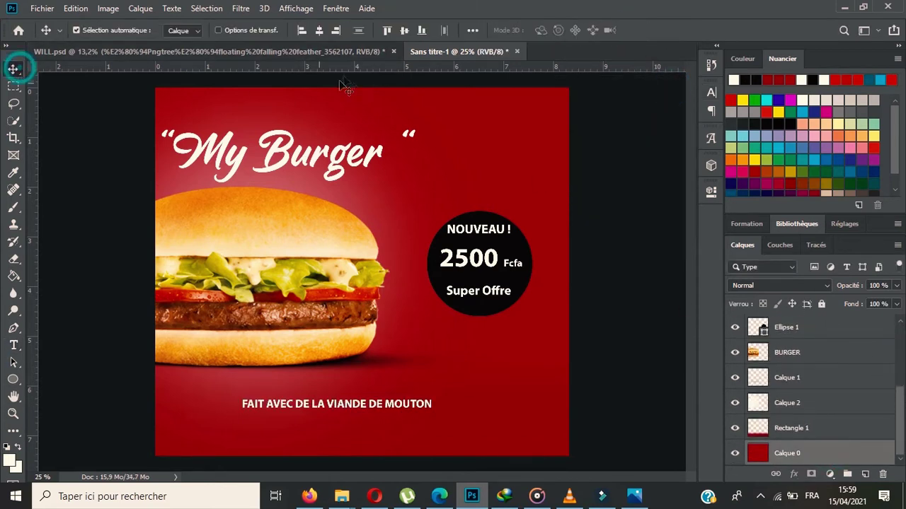
# - Centre the tagline horizontally and add a horizontal guide below it
pyautogui.click(319, 29)
pyautogui.click(630, 289)
pyautogui.click(316, 252)
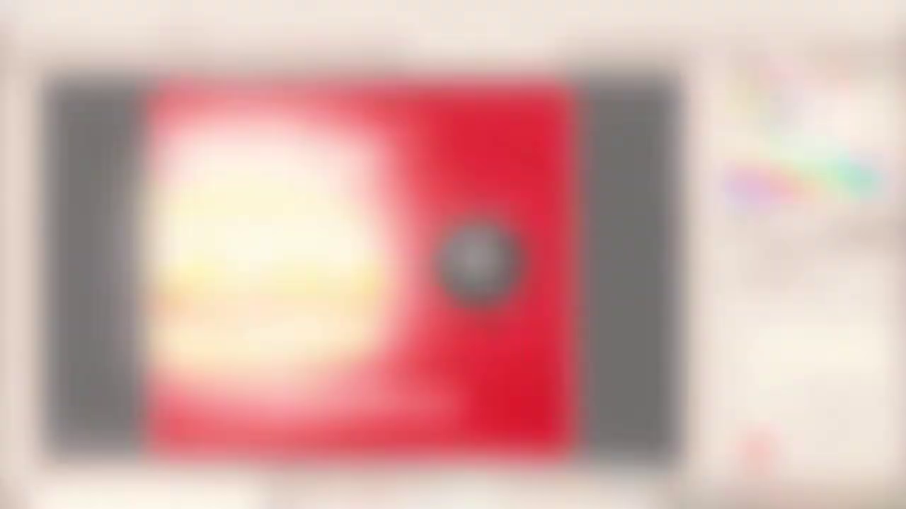
pyautogui.moveTo(404, 67); pyautogui.dragTo(404, 425)
# - Place the Facebook logo from D:\Multimedia\image\logo png\LOGO TRANSPARENT into the poster
pyautogui.click(42, 7)
pyautogui.click(92, 130)
pyautogui.click(64, 140)
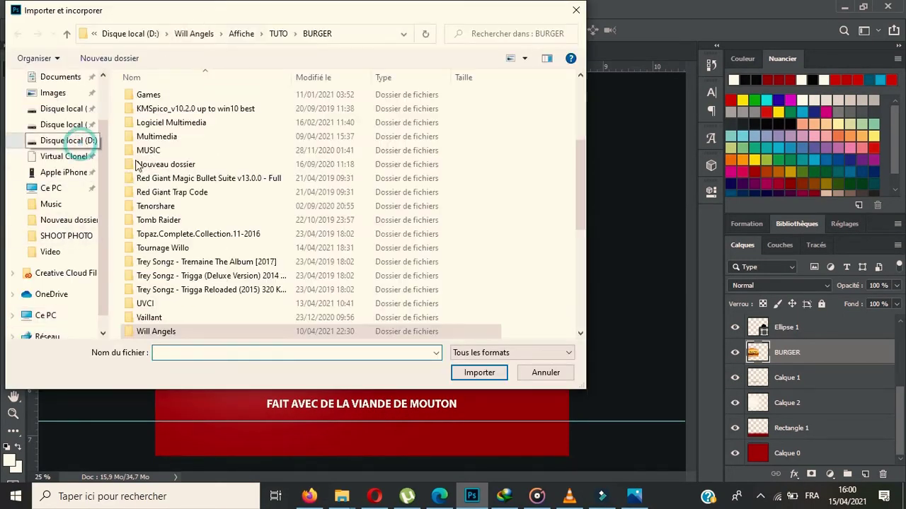
pyautogui.click(212, 178)
pyautogui.doubleClick(178, 139)
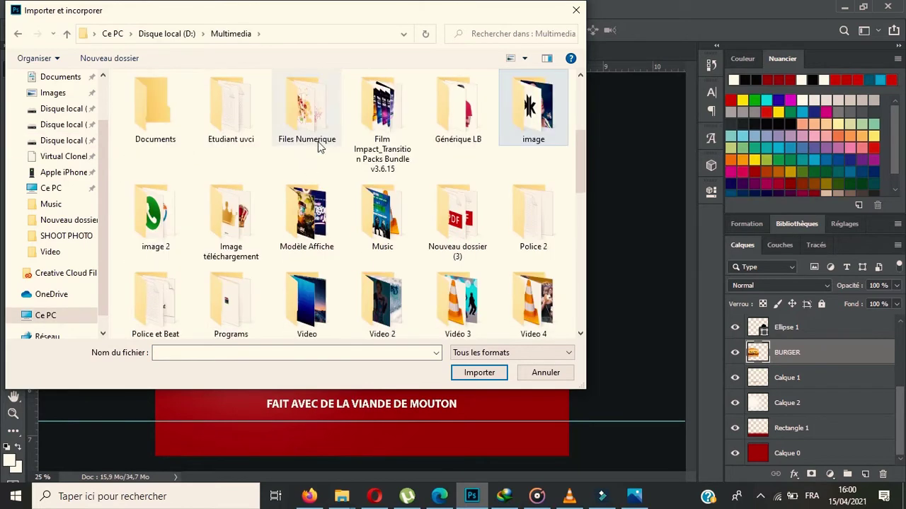
pyautogui.doubleClick(540, 124)
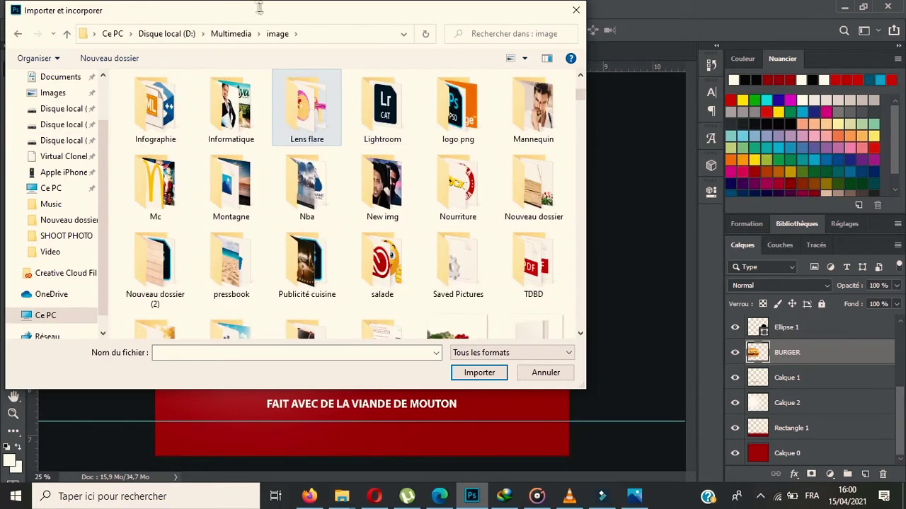
pyautogui.doubleClick(457, 106)
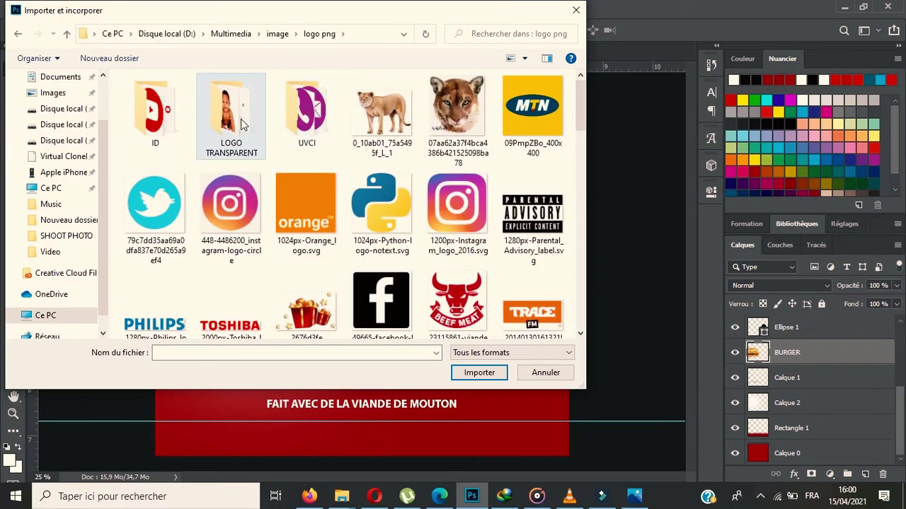
pyautogui.doubleClick(232, 113)
pyautogui.doubleClick(322, 130)
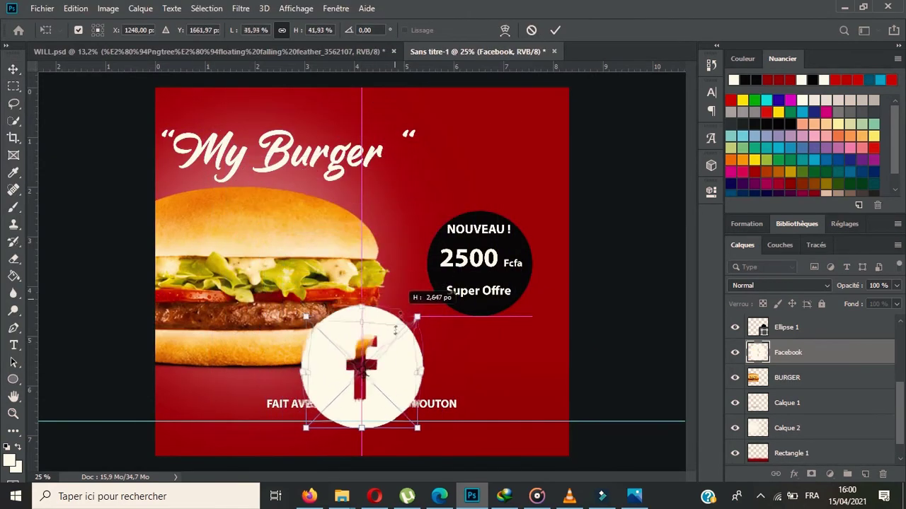
# - Scale the Facebook logo down to a small icon below the tagline and zoom in
pyautogui.moveTo(365, 113)
pyautogui.mouseDown()
pyautogui.moveTo(333, 387)
pyautogui.moveTo(314, 436)
pyautogui.moveTo(294, 433)
pyautogui.mouseUp()
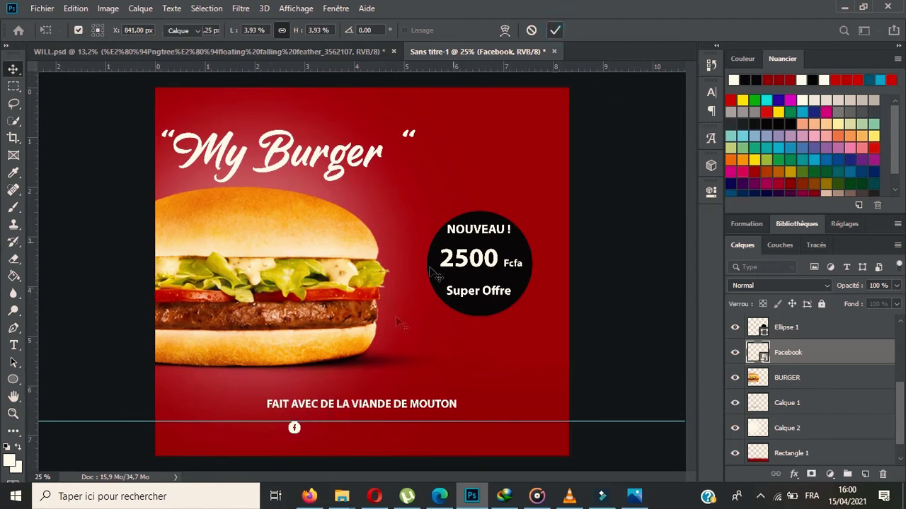
pyautogui.press('Return')
pyautogui.click(13, 415)
pyautogui.moveTo(295, 446)
pyautogui.mouseDown()
pyautogui.moveTo(668, 344)
pyautogui.moveTo(623, 346)
pyautogui.mouseUp()
# - Raise the guide and the Facebook icon closer to the tagline
pyautogui.click(12, 69)
pyautogui.moveTo(250, 358); pyautogui.dragTo(238, 342)
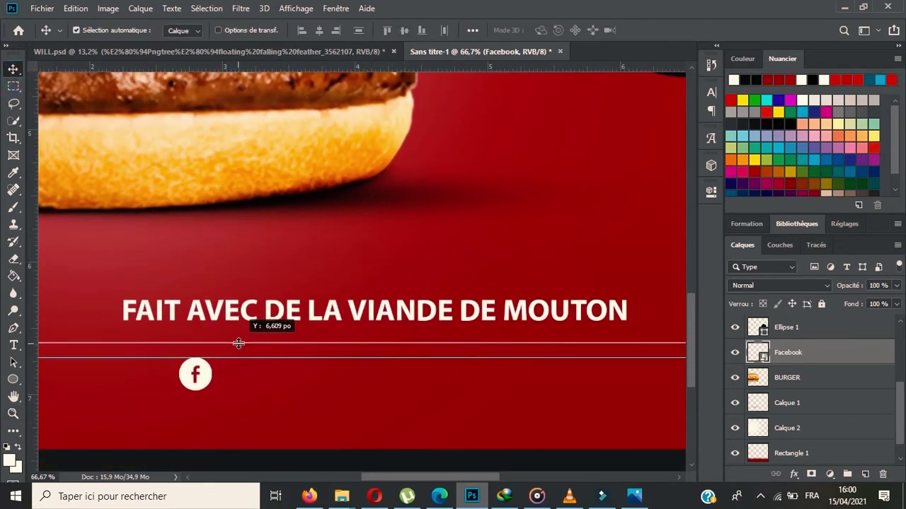
pyautogui.moveTo(211, 381); pyautogui.dragTo(209, 367)
# - Place the Twitter logo into the poster
pyautogui.click(42, 8)
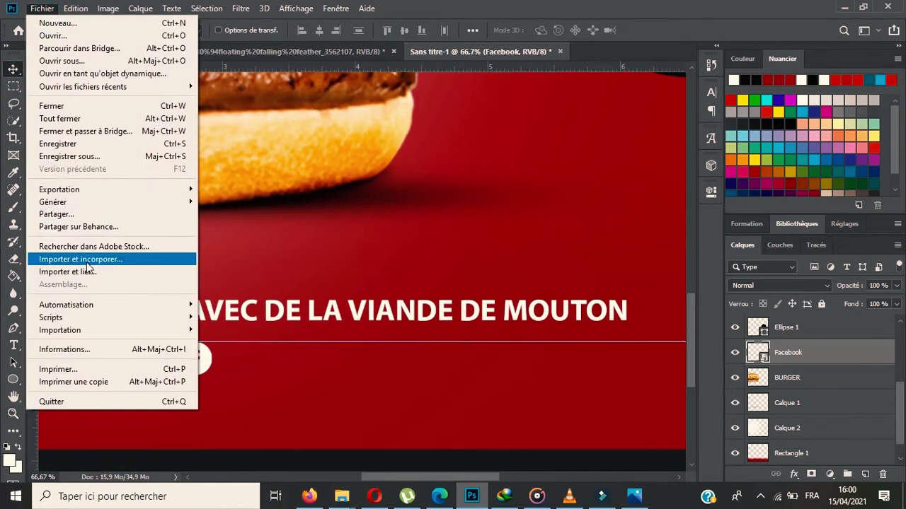
pyautogui.click(87, 259)
pyautogui.doubleClick(543, 180)
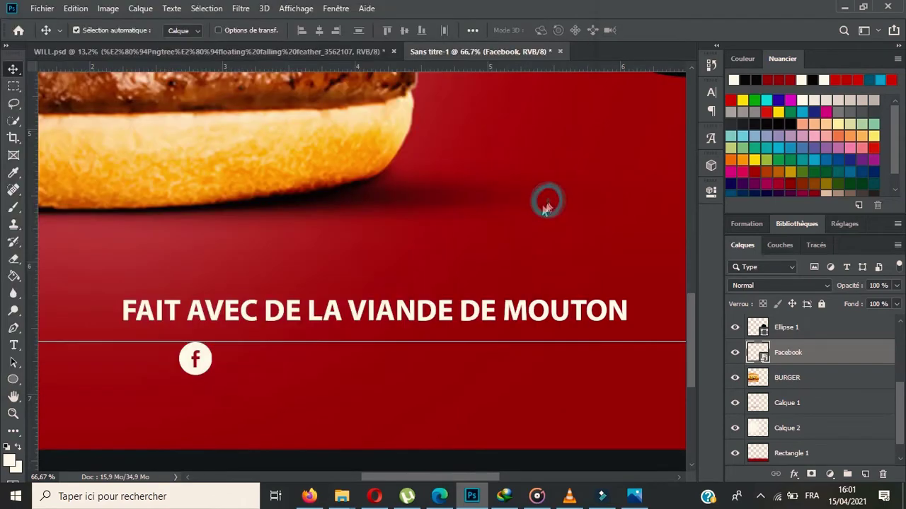
# - Shrink the Twitter logo to icon size and line it up beside Facebook
pyautogui.moveTo(121, 259); pyautogui.dragTo(413, 272)
pyautogui.moveTo(517, 272); pyautogui.dragTo(315, 325)
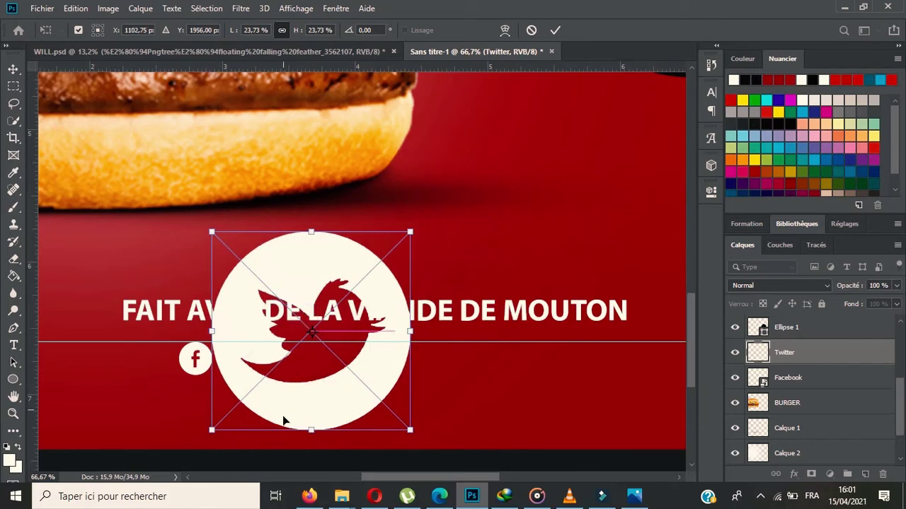
pyautogui.moveTo(283, 421); pyautogui.dragTo(314, 373)
pyautogui.moveTo(382, 232); pyautogui.dragTo(327, 343)
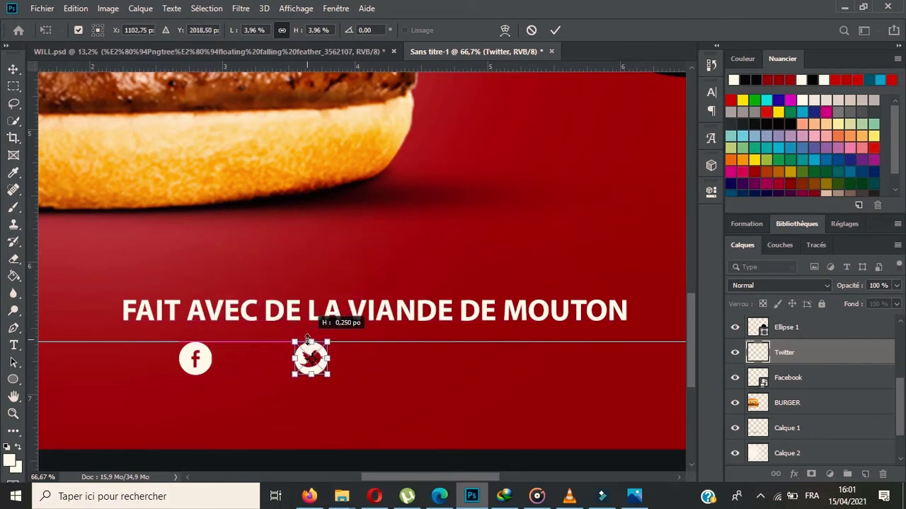
pyautogui.click(555, 30)
pyautogui.moveTo(324, 350); pyautogui.dragTo(280, 352)
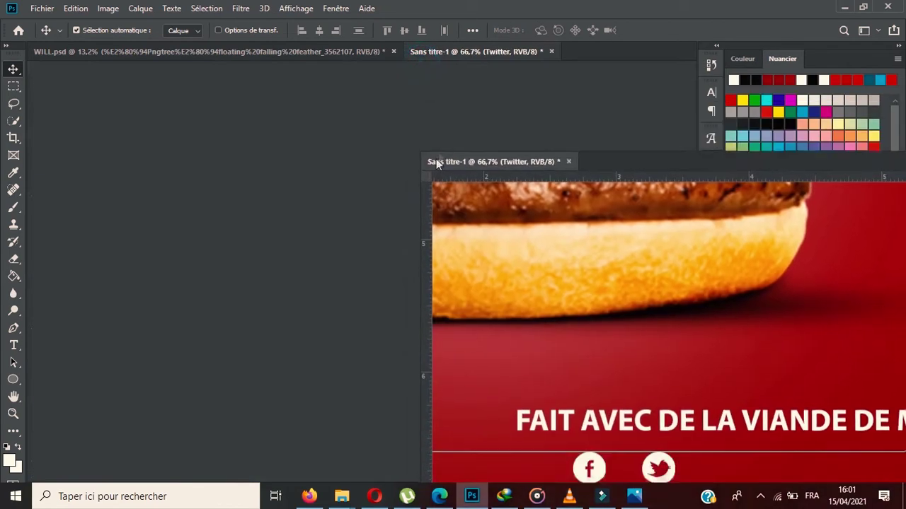
# - Add another horizontal guide below the icons and start importing the next logo
pyautogui.moveTo(420, 52)
pyautogui.mouseDown()
pyautogui.moveTo(431, 57)
pyautogui.moveTo(437, 375)
pyautogui.mouseUp()
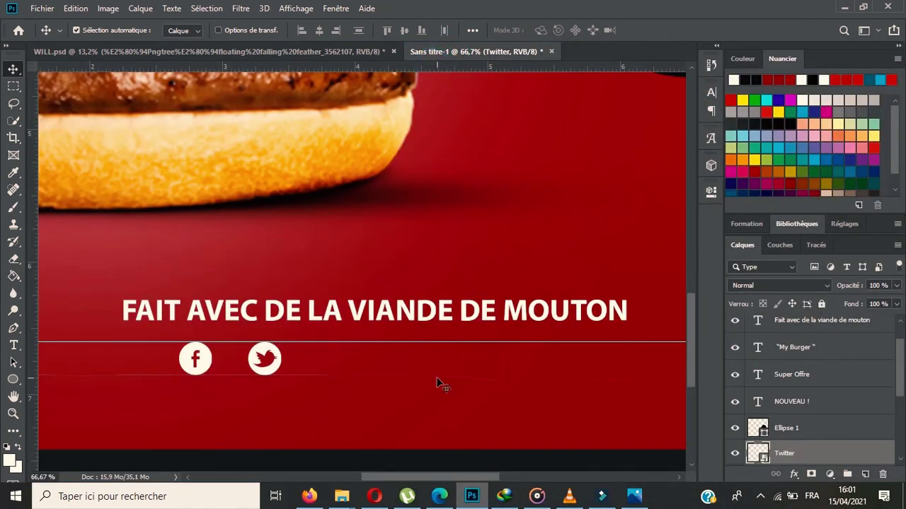
pyautogui.click(43, 8)
pyautogui.click(132, 261)
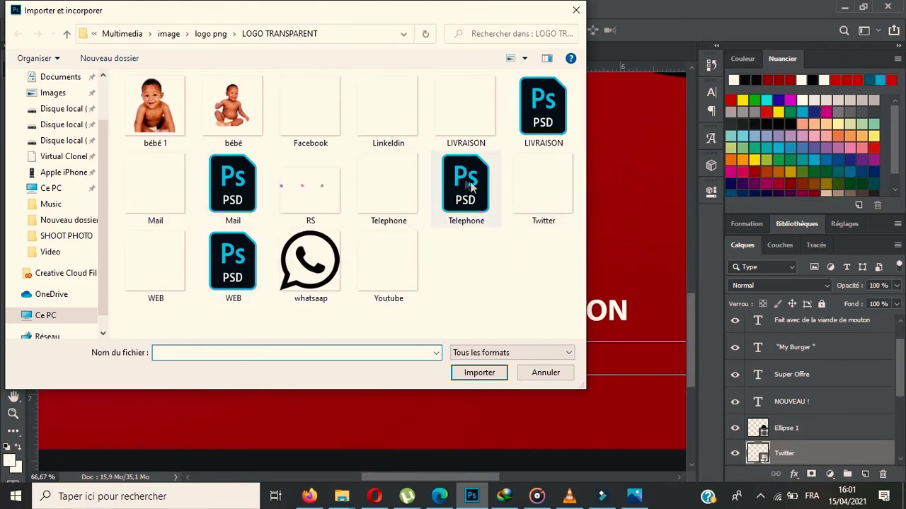
# - Place the LinkedIn logo, scale it down, and check the Eraser brush presets
pyautogui.doubleClick(400, 134)
pyautogui.moveTo(29, 210)
pyautogui.mouseDown()
pyautogui.moveTo(177, 257)
pyautogui.moveTo(531, 245)
pyautogui.moveTo(249, 259)
pyautogui.moveTo(479, 95)
pyautogui.mouseUp()
pyautogui.press('Return')
pyautogui.click(14, 259)
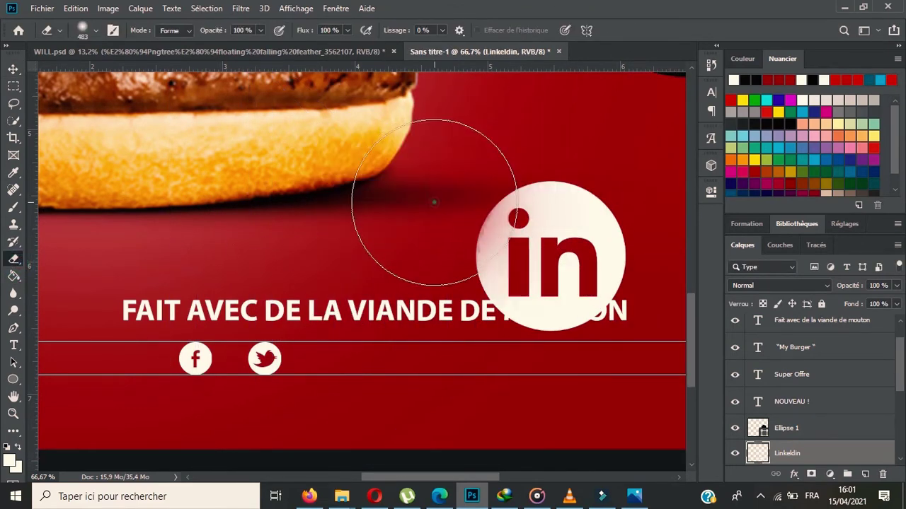
pyautogui.click(83, 30)
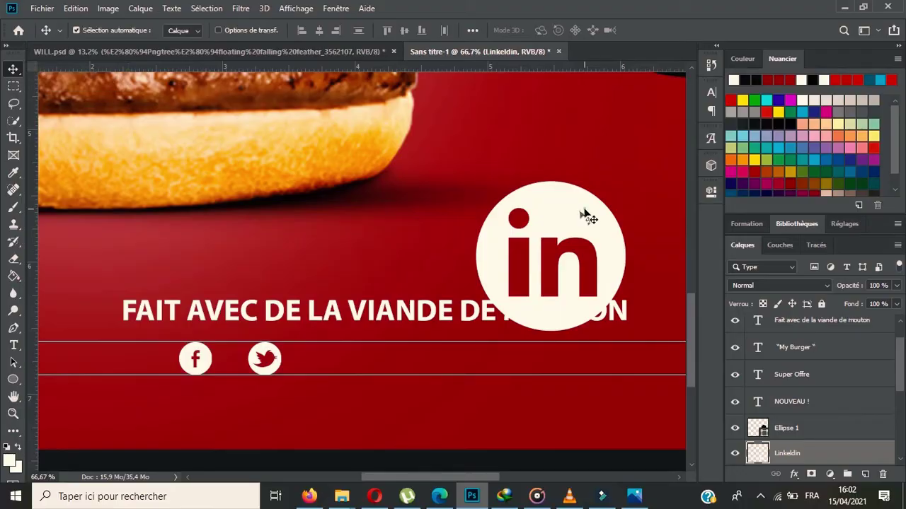
# - Resize the LinkedIn circle to icon size with Ctrl+T and align it beside Twitter
pyautogui.moveTo(585, 213)
pyautogui.mouseDown()
pyautogui.moveTo(378, 264)
pyautogui.moveTo(388, 257)
pyautogui.mouseUp()
pyautogui.hotkey('ctrl', 't')
pyautogui.moveTo(347, 226); pyautogui.dragTo(359, 347)
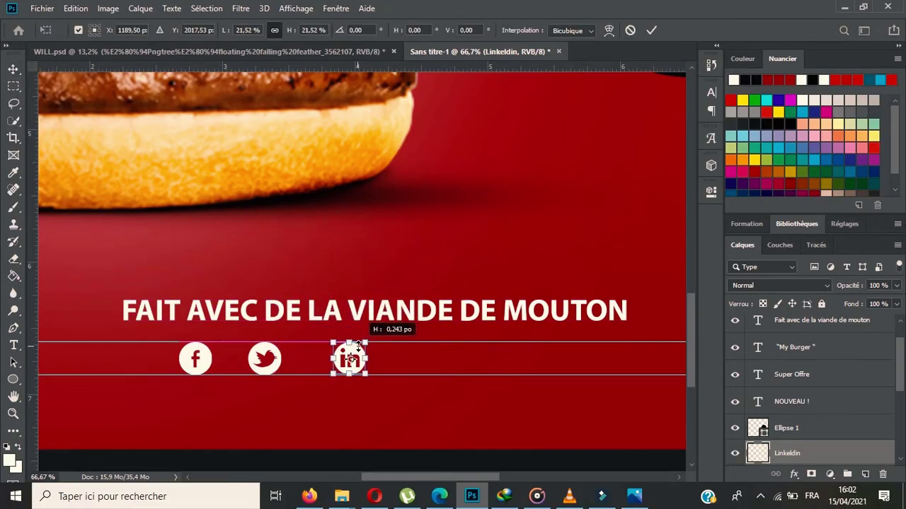
pyautogui.click(651, 29)
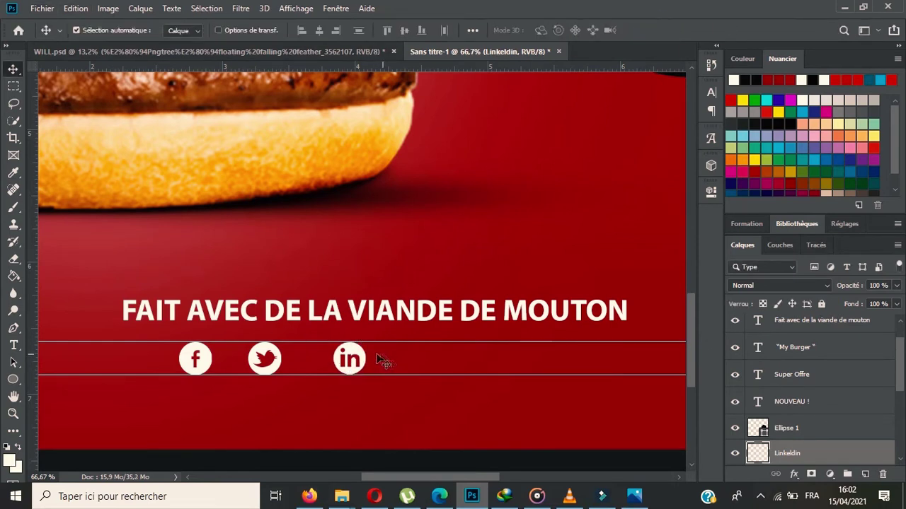
pyautogui.moveTo(361, 356); pyautogui.dragTo(347, 360)
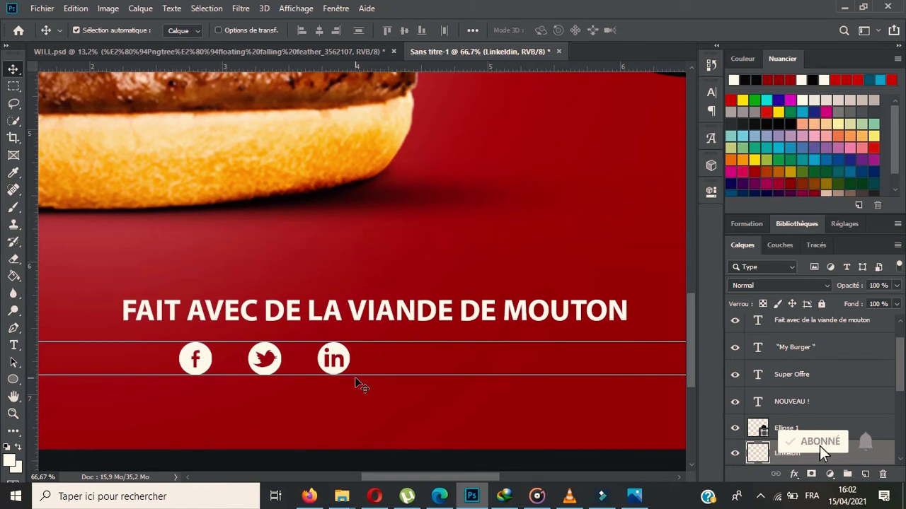
# - Put the three social icon layers into a group named RS
pyautogui.click(13, 414)
pyautogui.click(173, 390)
pyautogui.click(173, 390)
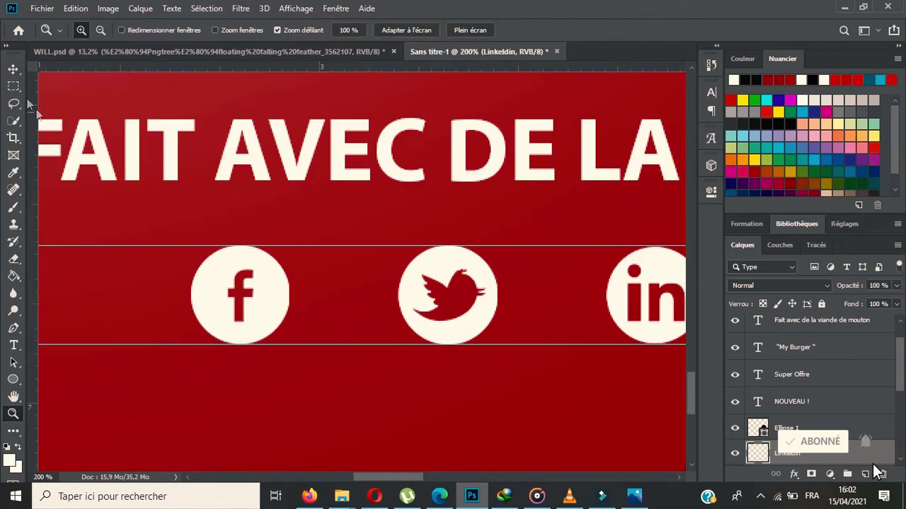
pyautogui.press('v')
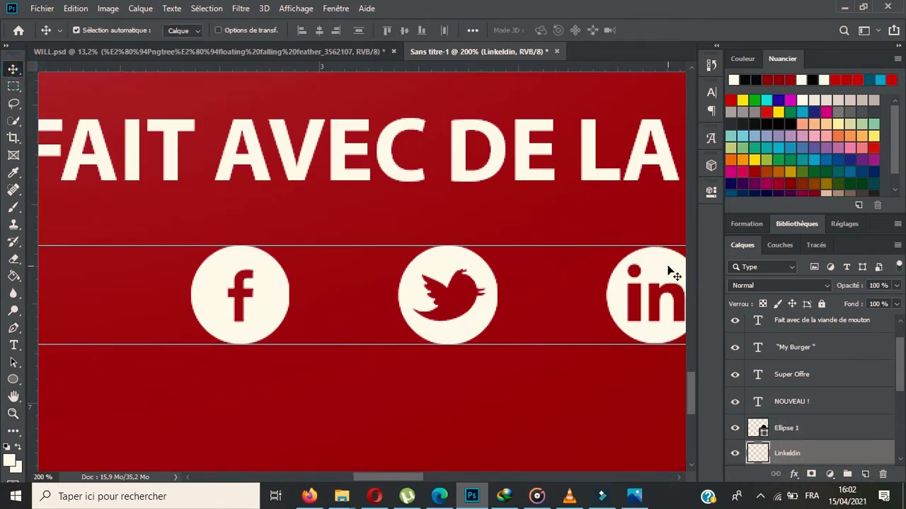
pyautogui.click(12, 415)
pyautogui.hotkey('ctrl', '0')
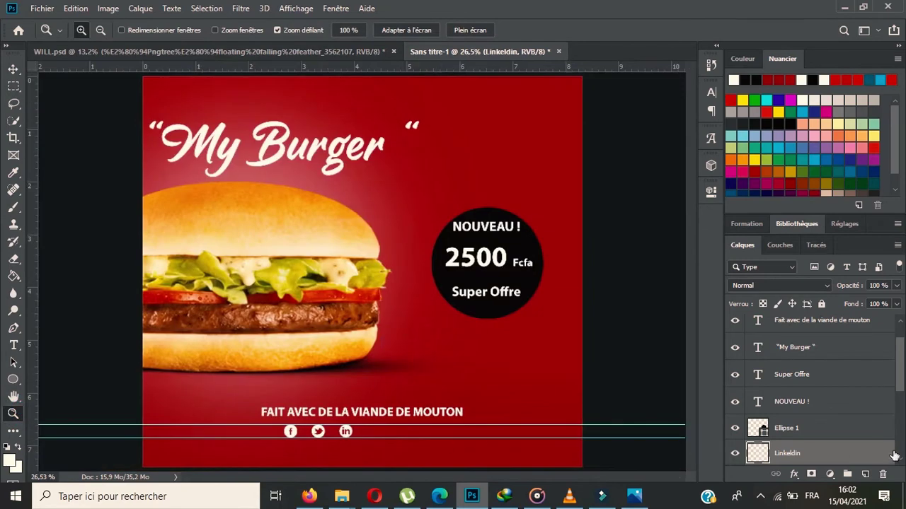
pyautogui.moveTo(861, 450); pyautogui.dragTo(841, 305)
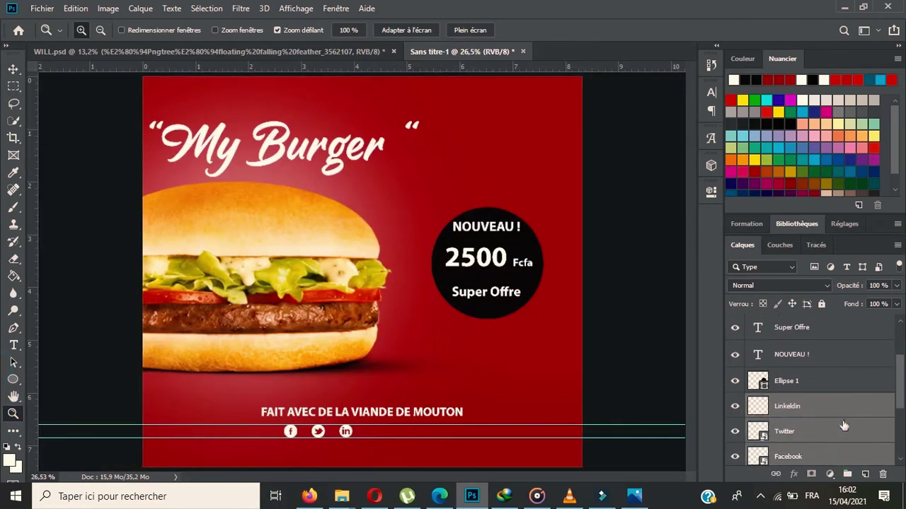
pyautogui.moveTo(840, 304); pyautogui.dragTo(797, 414)
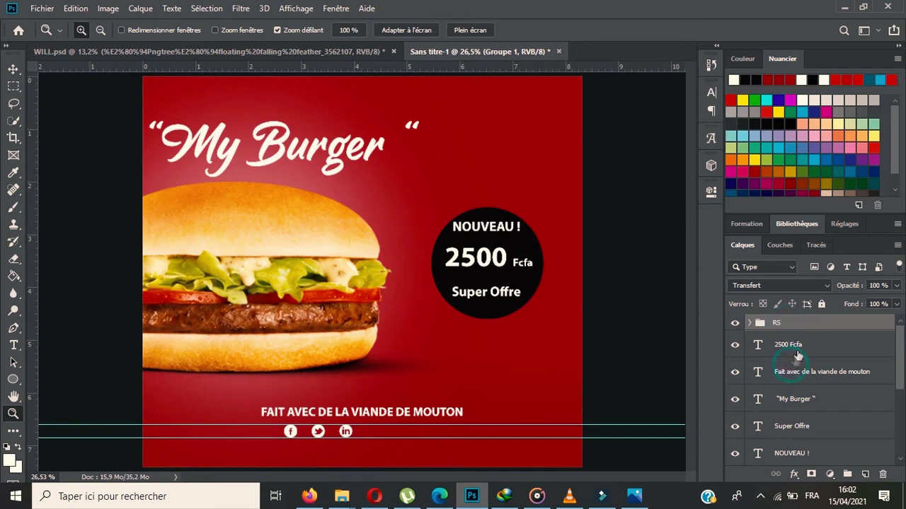
pyautogui.click(790, 370)
pyautogui.click(746, 326)
# - Centre the RS icon row horizontally on the poster
pyautogui.scroll(-5, 883, 356)
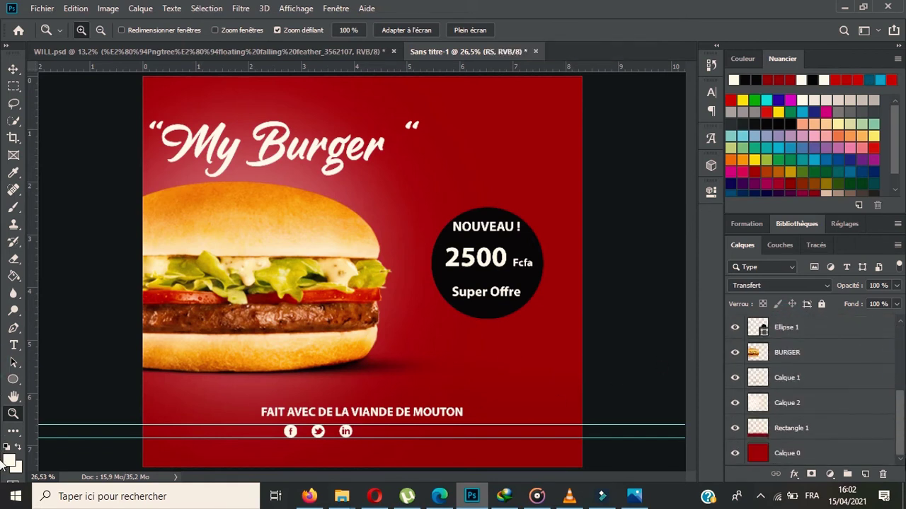
pyautogui.click(854, 453)
pyautogui.press('v')
pyautogui.click(319, 31)
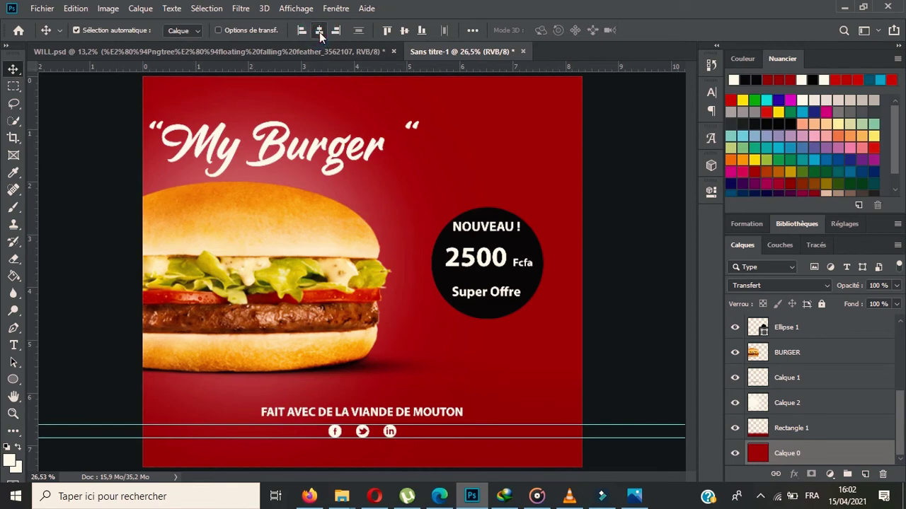
pyautogui.click(663, 315)
# - Space the icons evenly by nudging LinkedIn left and Facebook right
pyautogui.doubleClick(13, 413)
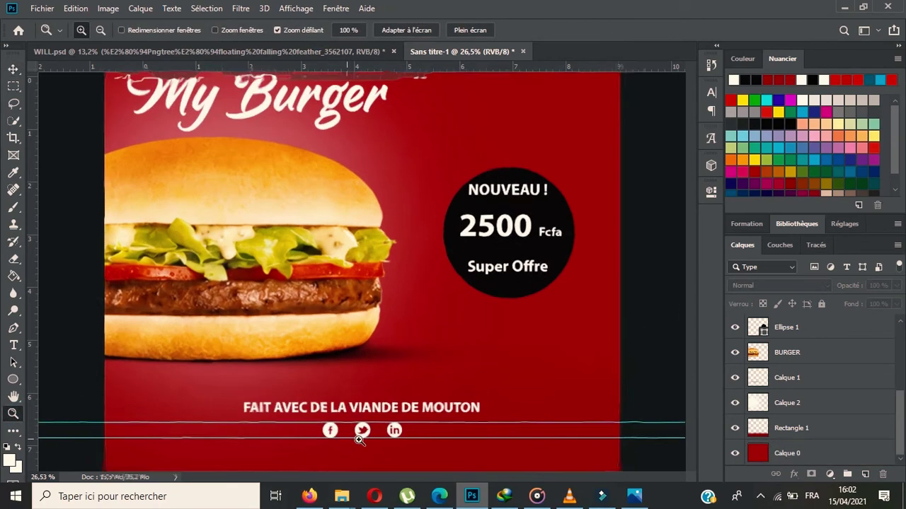
pyautogui.press('v')
pyautogui.click(472, 402)
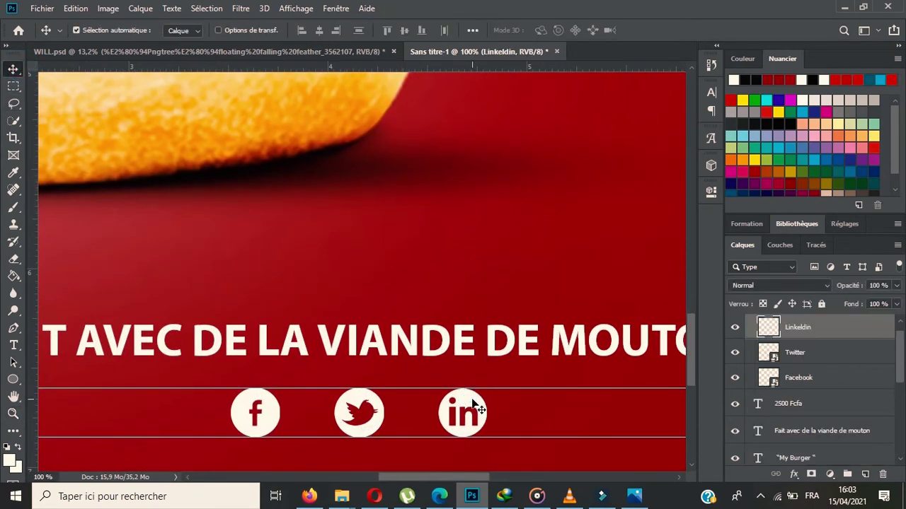
pyautogui.moveTo(474, 403); pyautogui.dragTo(461, 403)
pyautogui.moveTo(279, 414); pyautogui.dragTo(294, 414)
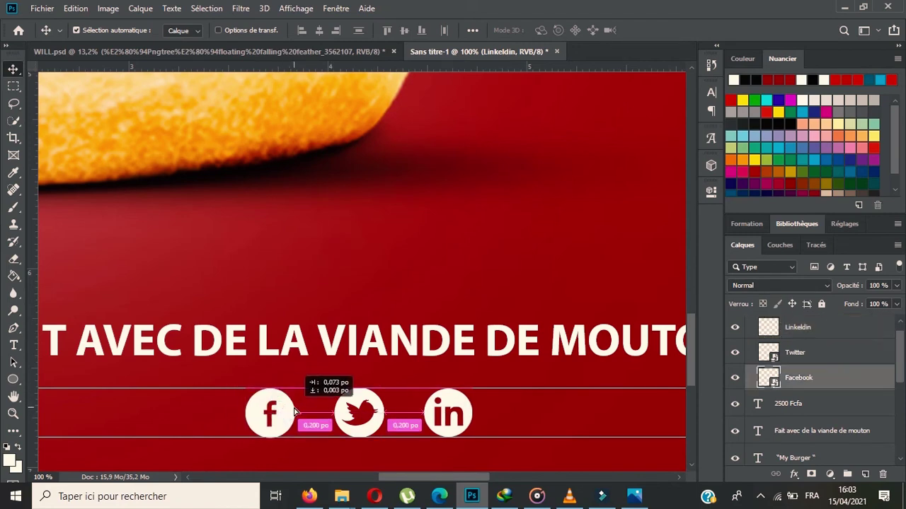
pyautogui.click(13, 413)
pyautogui.rightClick(292, 365)
pyautogui.click(322, 377)
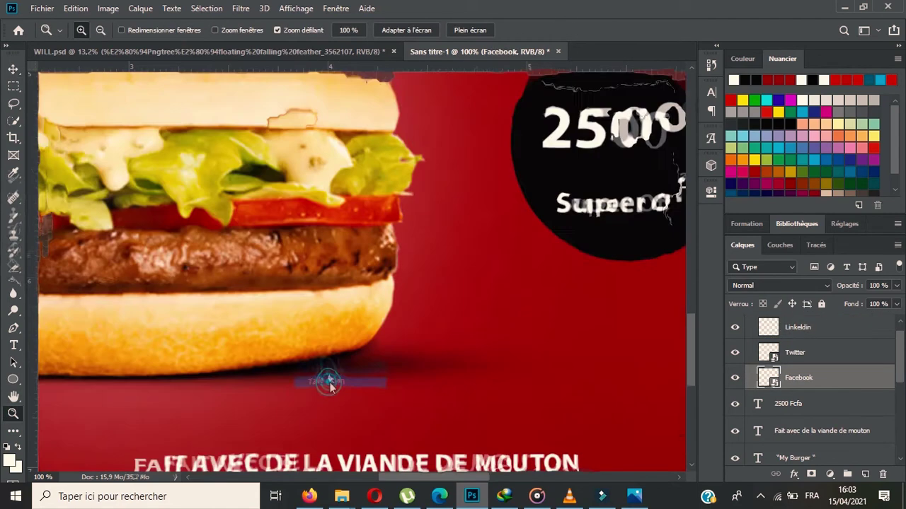
pyautogui.rightClick(14, 345)
pyautogui.click(71, 340)
pyautogui.click(318, 457)
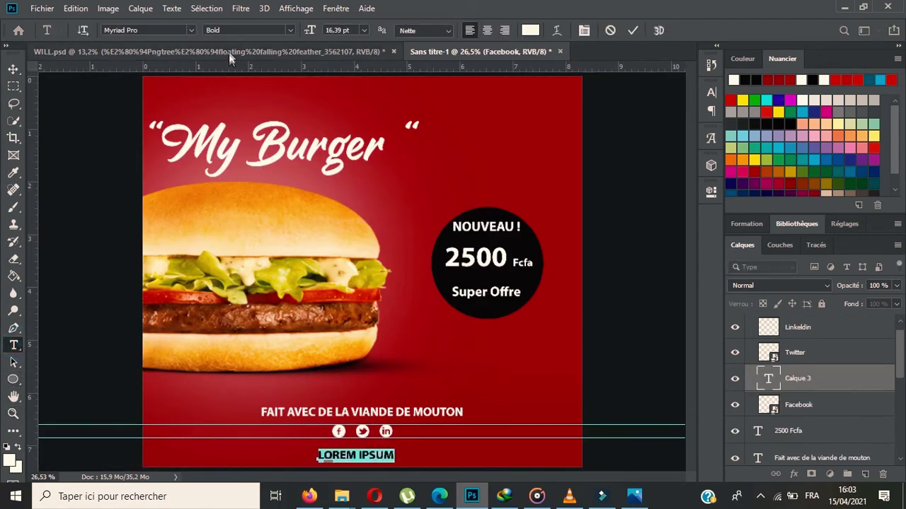
pyautogui.moveTo(316, 37); pyautogui.dragTo(310, 37)
pyautogui.click(584, 30)
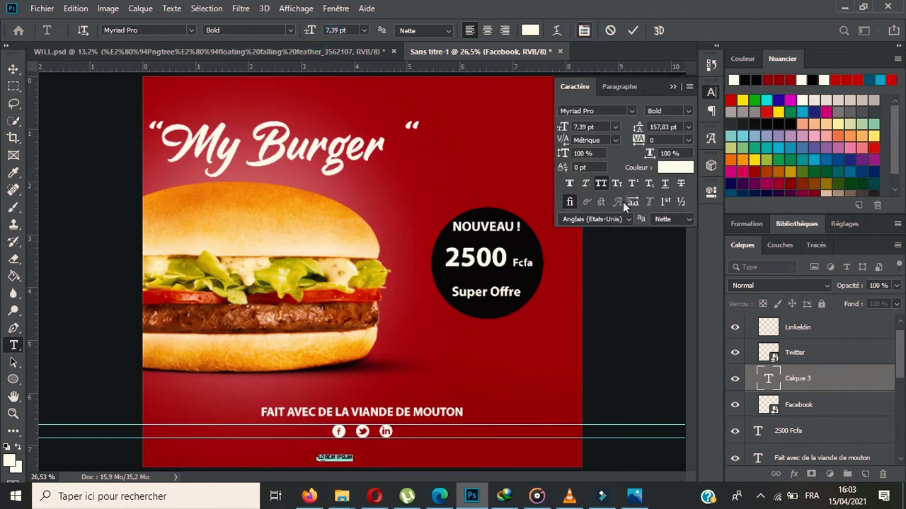
pyautogui.moveTo(352, 456); pyautogui.dragTo(301, 459)
pyautogui.write('www.myburger.com')
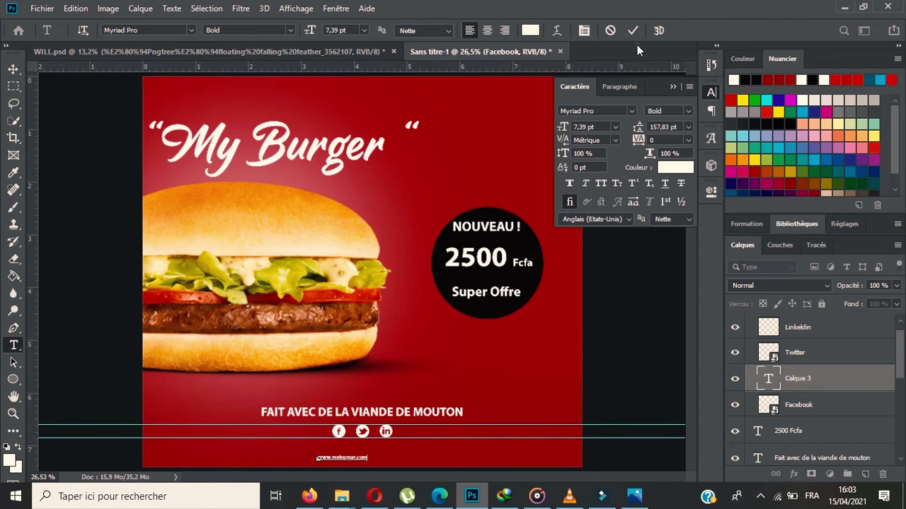
pyautogui.click(632, 30)
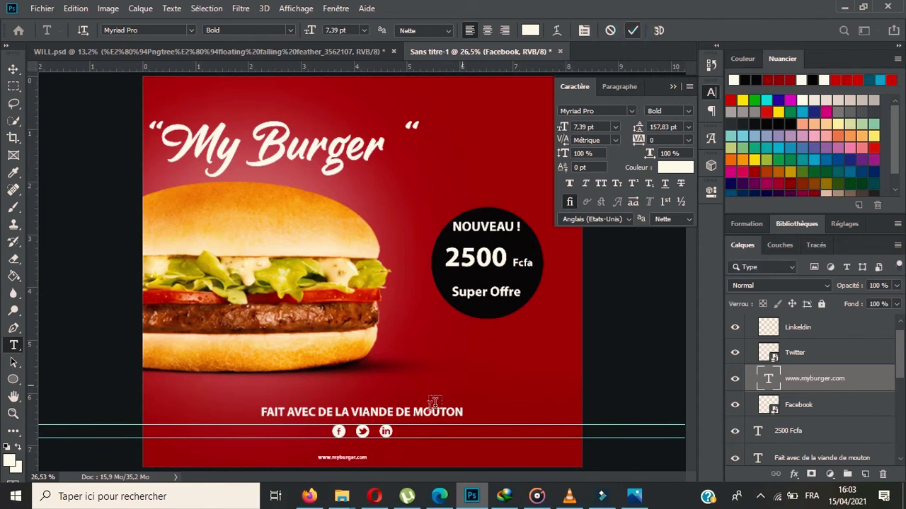
# - Reorder the website text layer and close the Character panel
pyautogui.moveTo(836, 380); pyautogui.dragTo(824, 318)
pyautogui.click(819, 454)
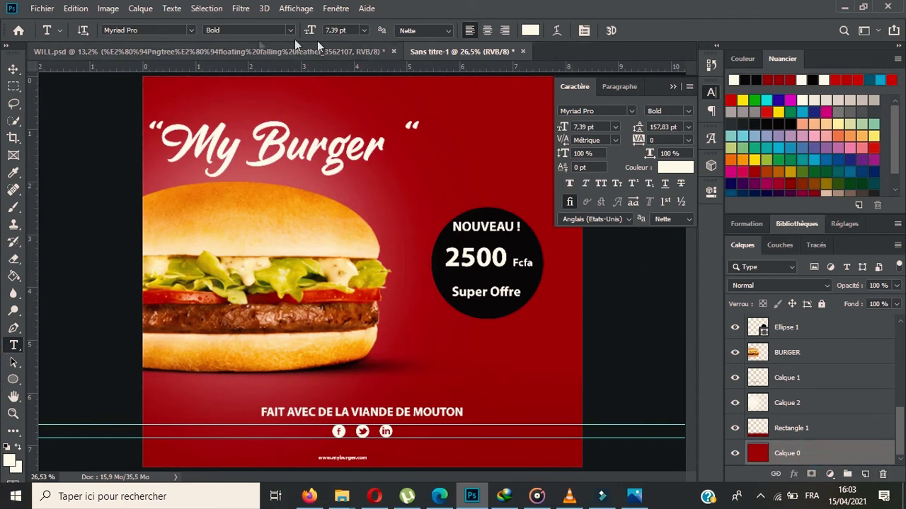
pyautogui.click(14, 68)
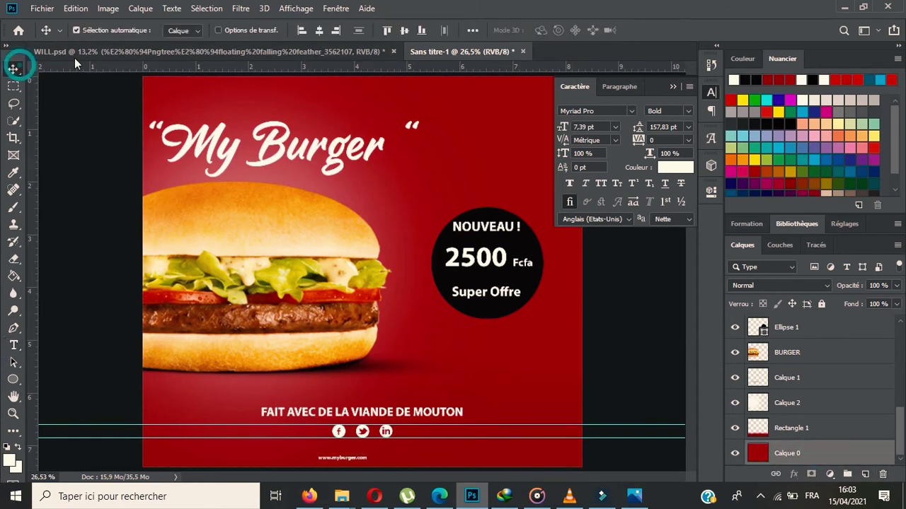
pyautogui.click(672, 86)
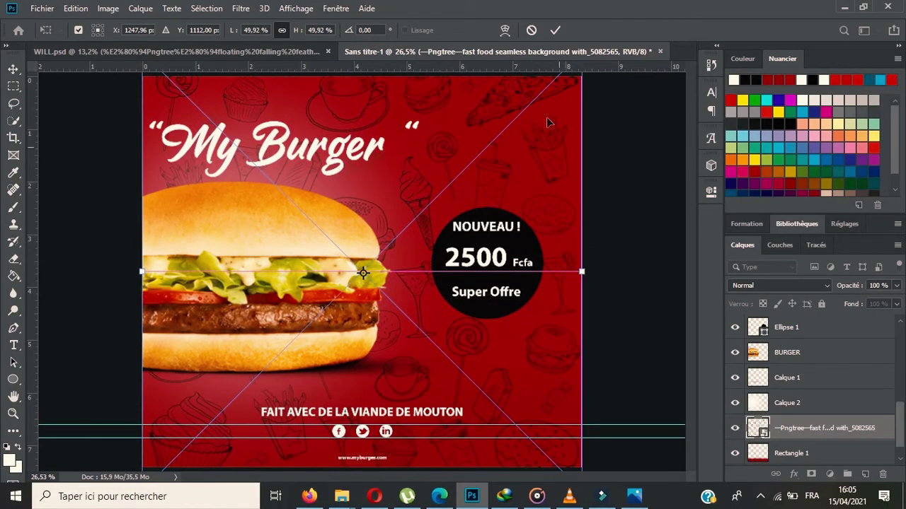
# - Commit the doodle pattern, set it to Couleur plus foncée, and lower opacity to 45%
pyautogui.click(554, 30)
pyautogui.click(894, 286)
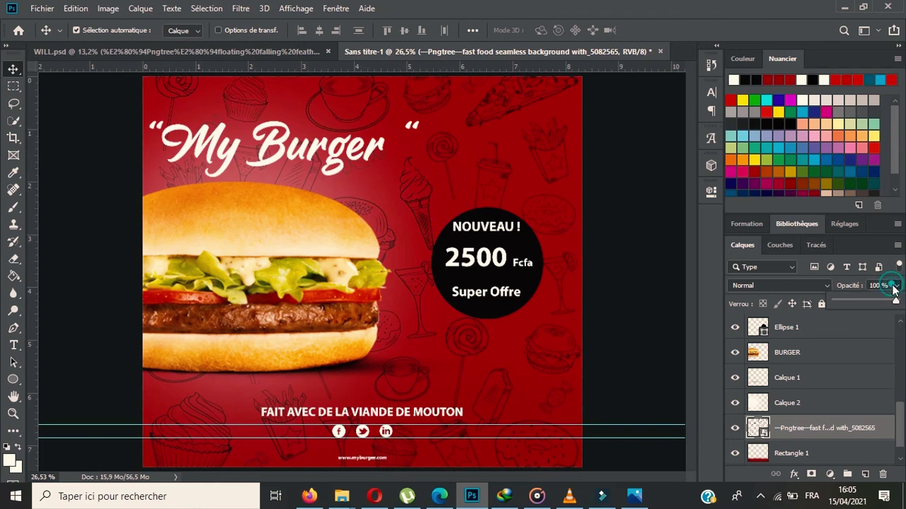
pyautogui.click(807, 285)
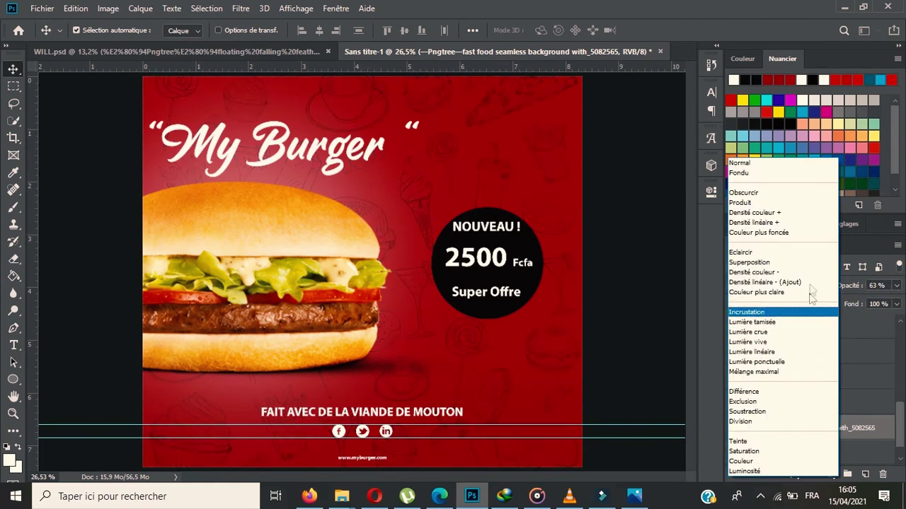
pyautogui.click(794, 233)
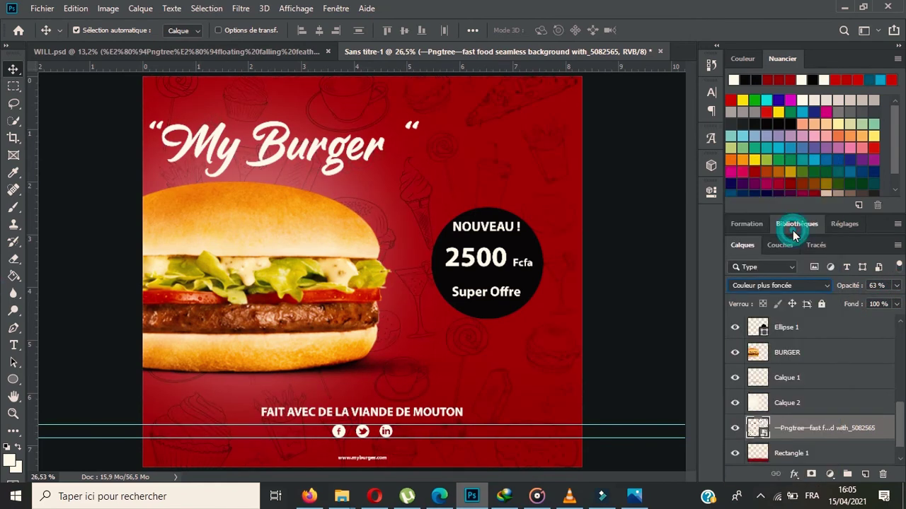
pyautogui.click(896, 285)
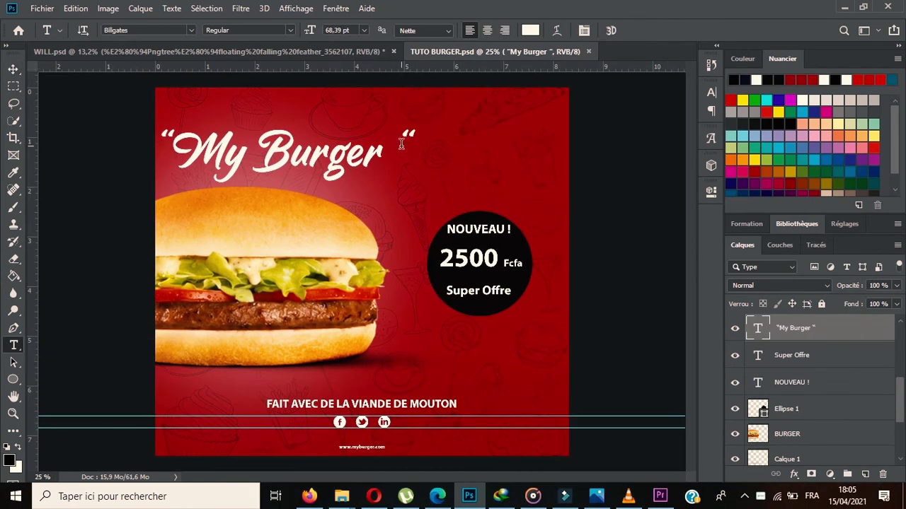
# - Nudge the 'My Burger' title slightly higher and confirm its text
pyautogui.click(12, 70)
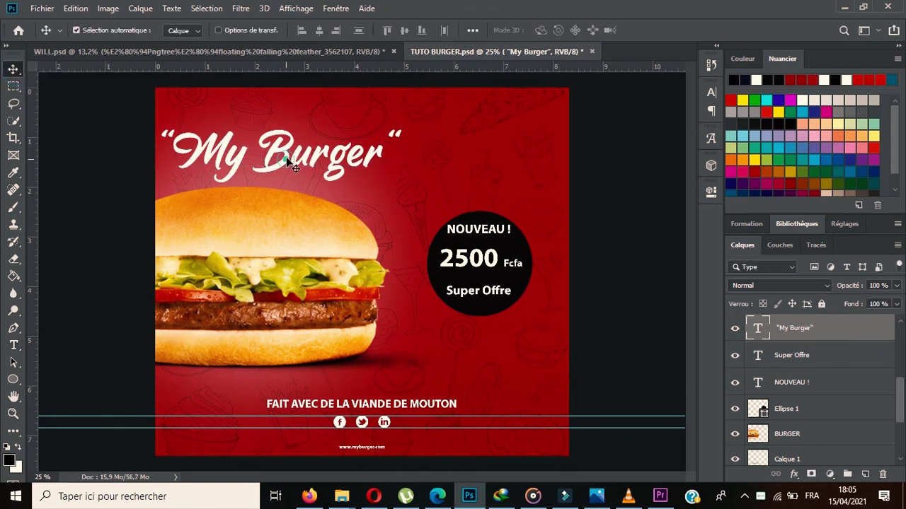
pyautogui.moveTo(285, 158); pyautogui.dragTo(289, 150)
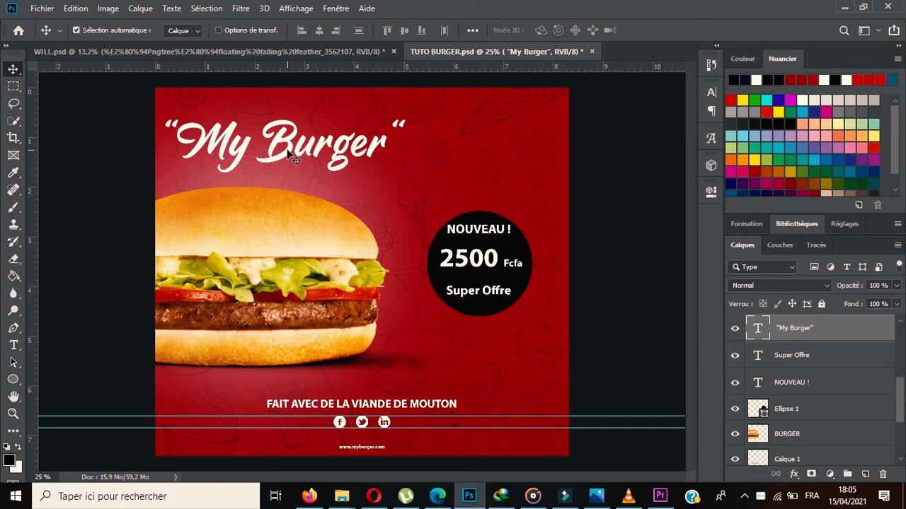
pyautogui.doubleClick(287, 155)
pyautogui.click(633, 31)
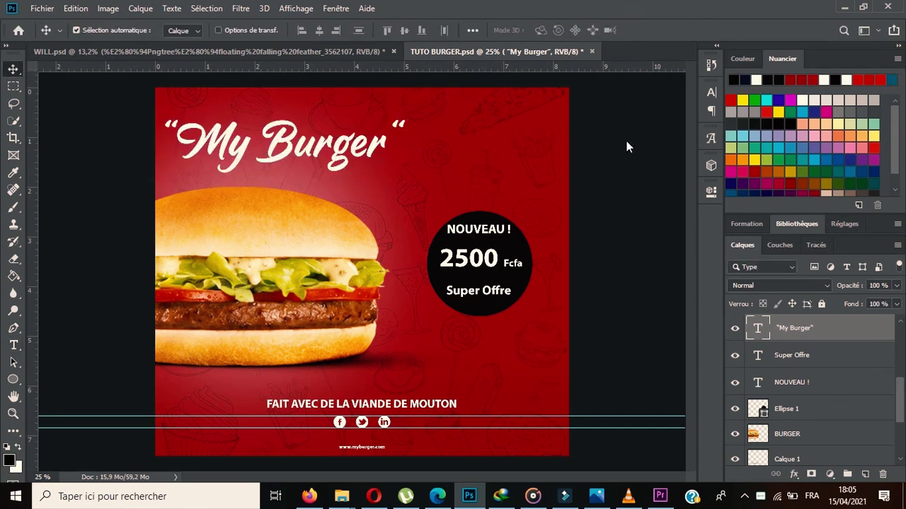